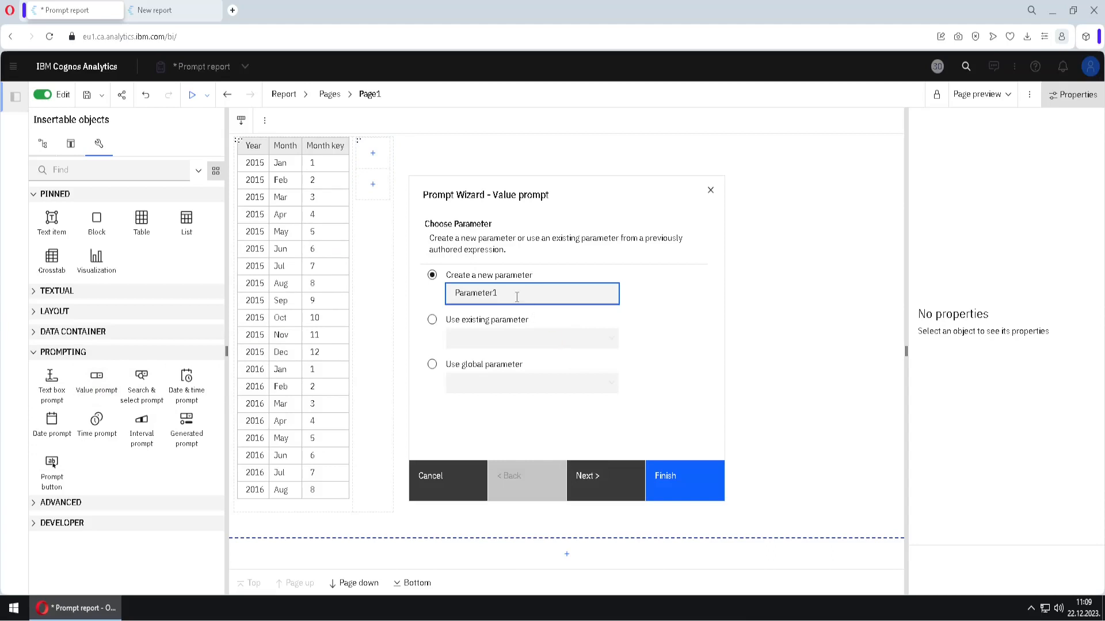
- Create a new parameter named paramSelectYear for the value prompt
type("par")
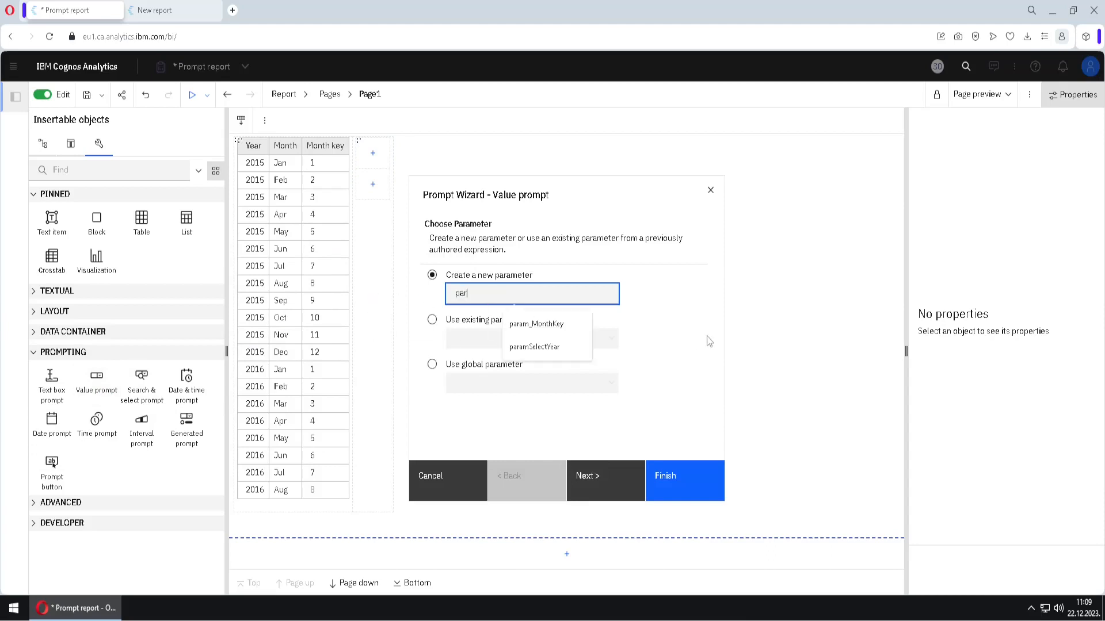
type("amSelectYear")
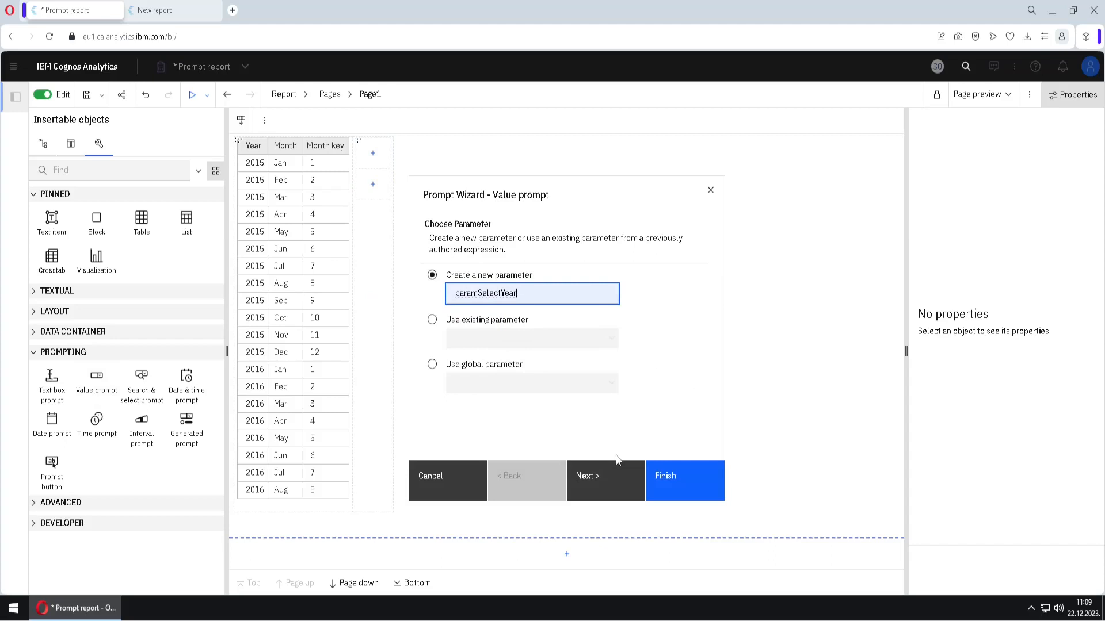
left_click(614, 463)
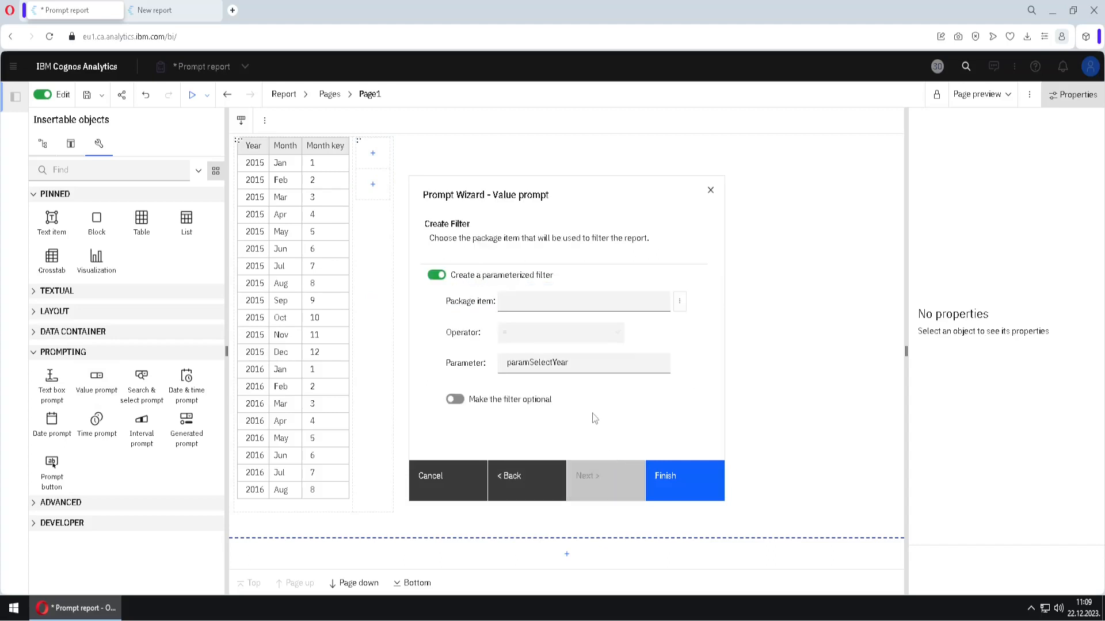
- Define an optional parameterized filter on the Year item from the Sales table, linked to paramSelectYear
left_click(678, 303)
left_click(477, 349)
scroll(608, 342, "down", 3)
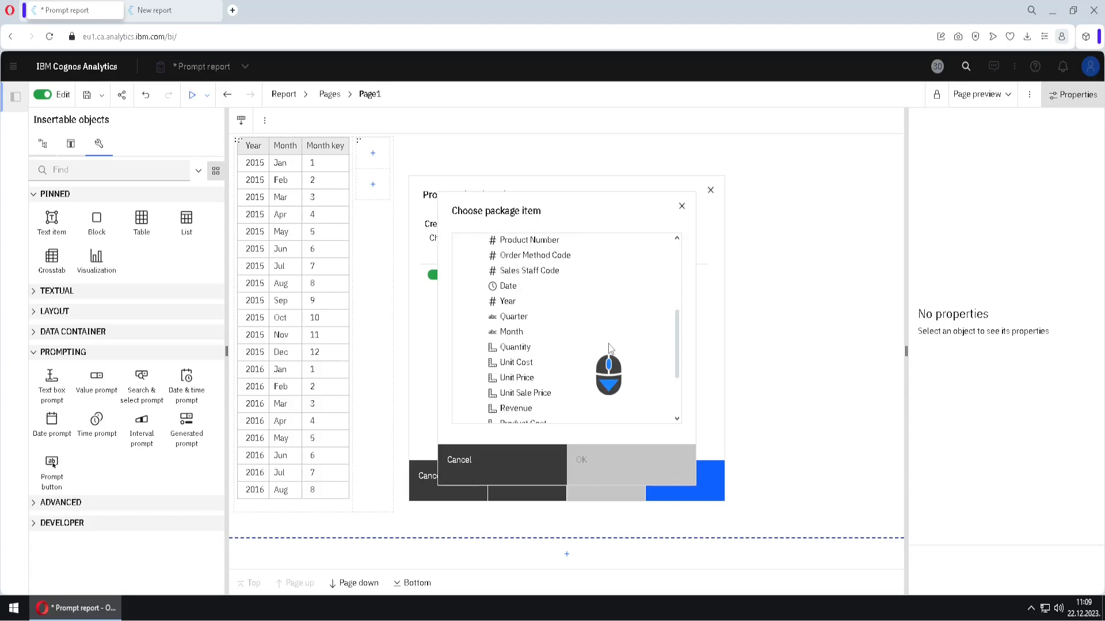
left_click(508, 301)
left_click(616, 459)
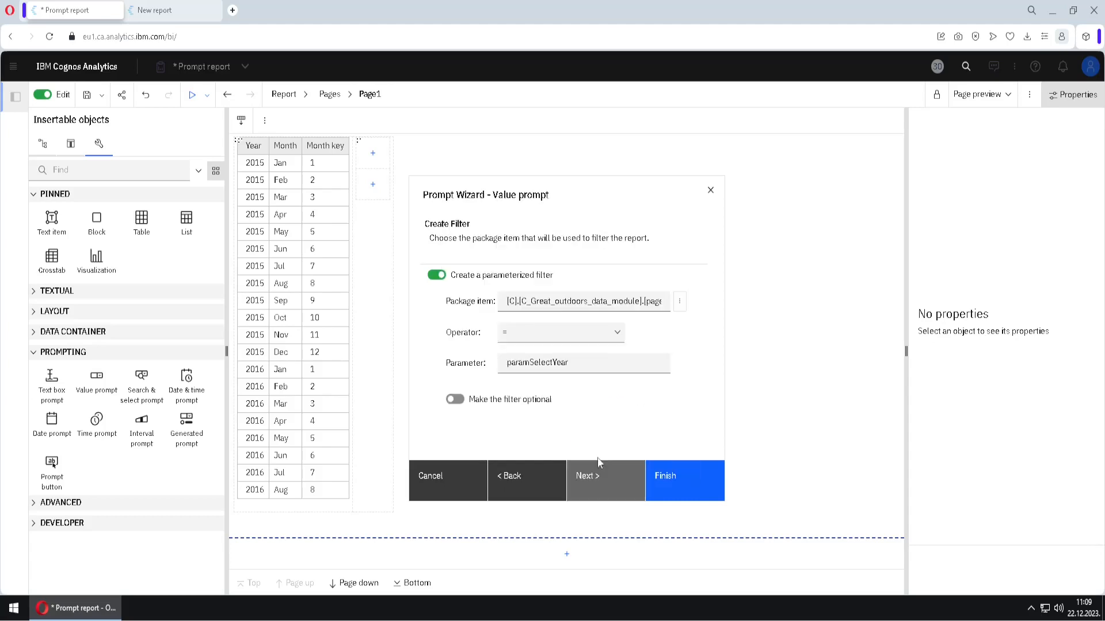
left_click(455, 402)
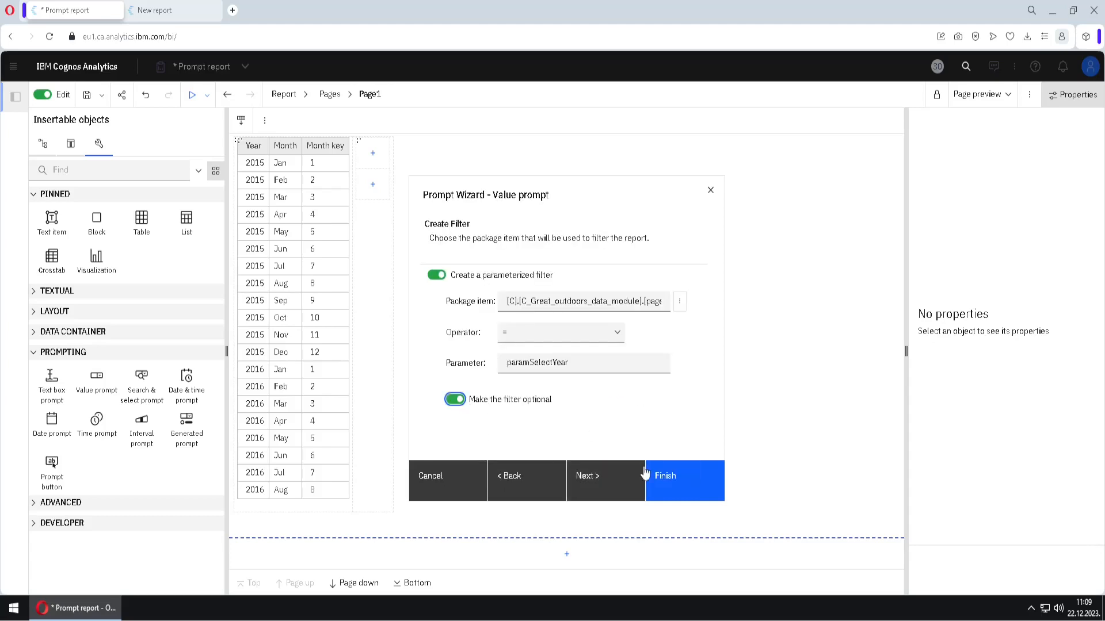
left_click(616, 487)
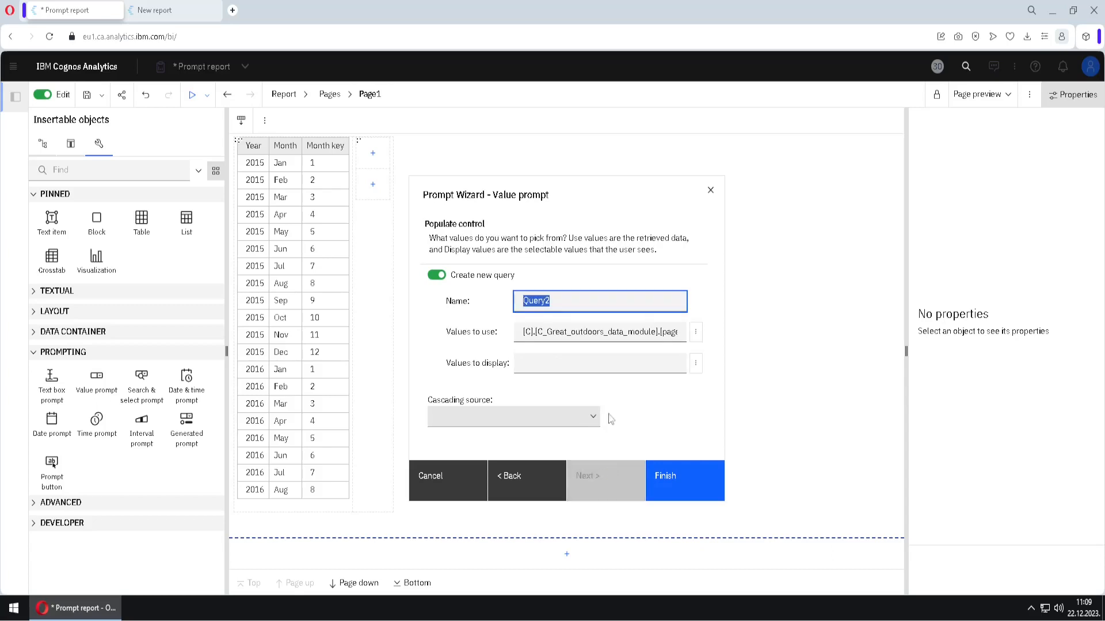
- Check the full expression of the values to use and complete the value prompt with the new query Query2
left_click_drag(640, 335, 752, 345)
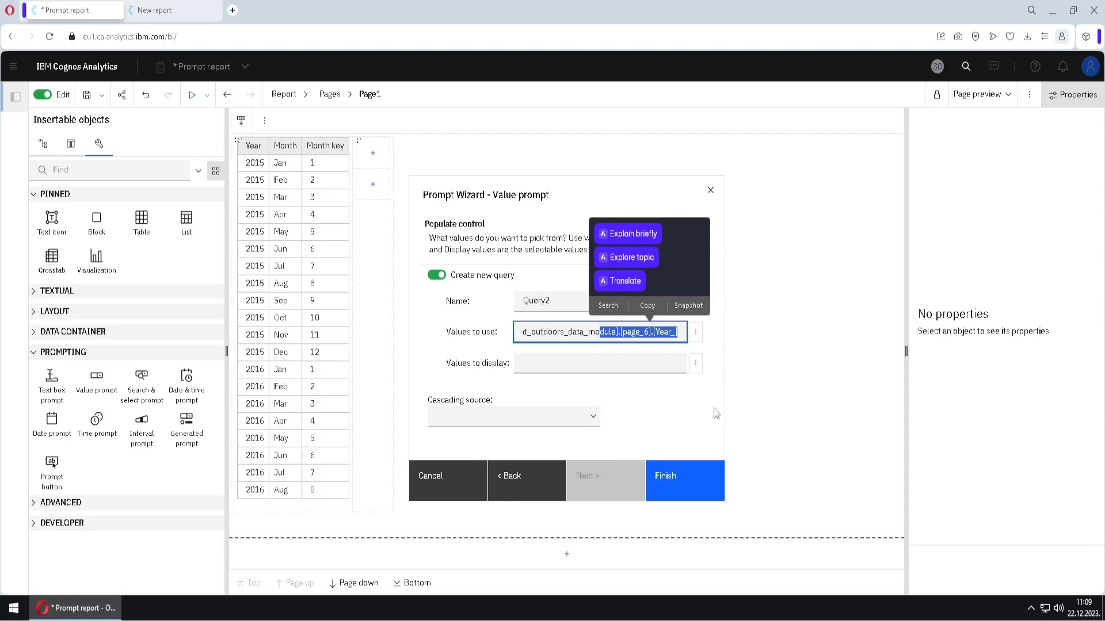
left_click(701, 420)
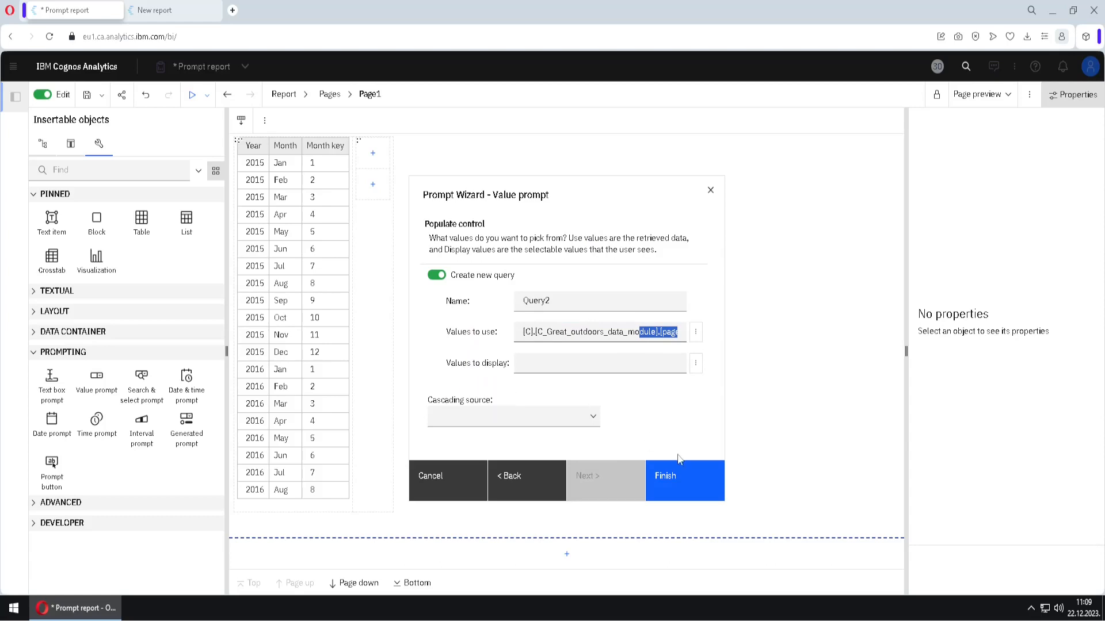
left_click(688, 486)
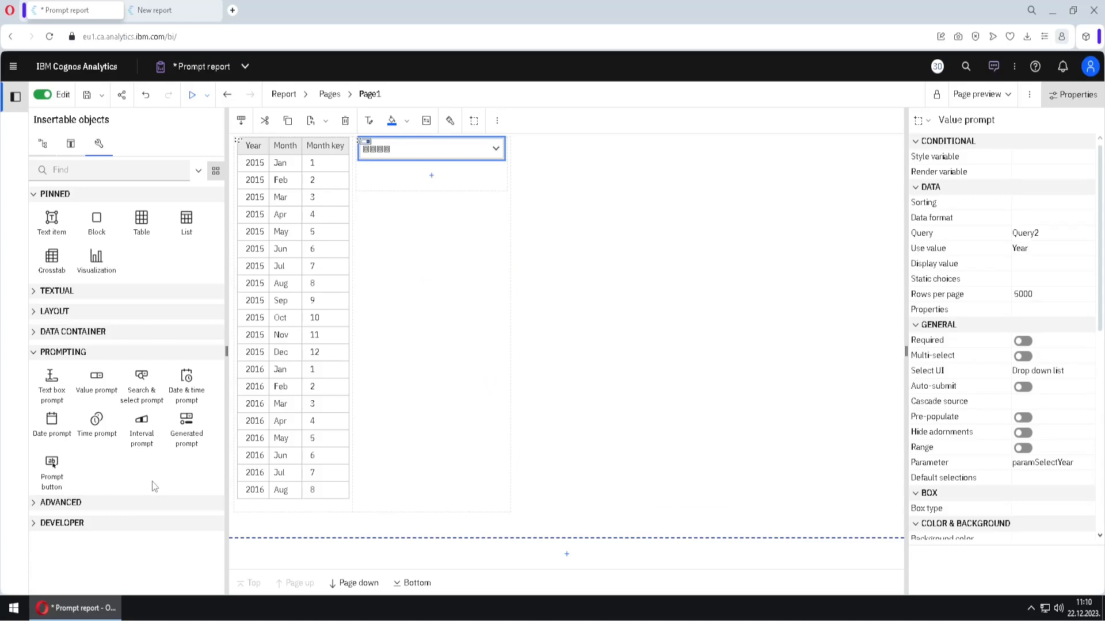
- Insert a prompt button below the year value prompt and set its type to Finish
left_click_drag(52, 471, 395, 171)
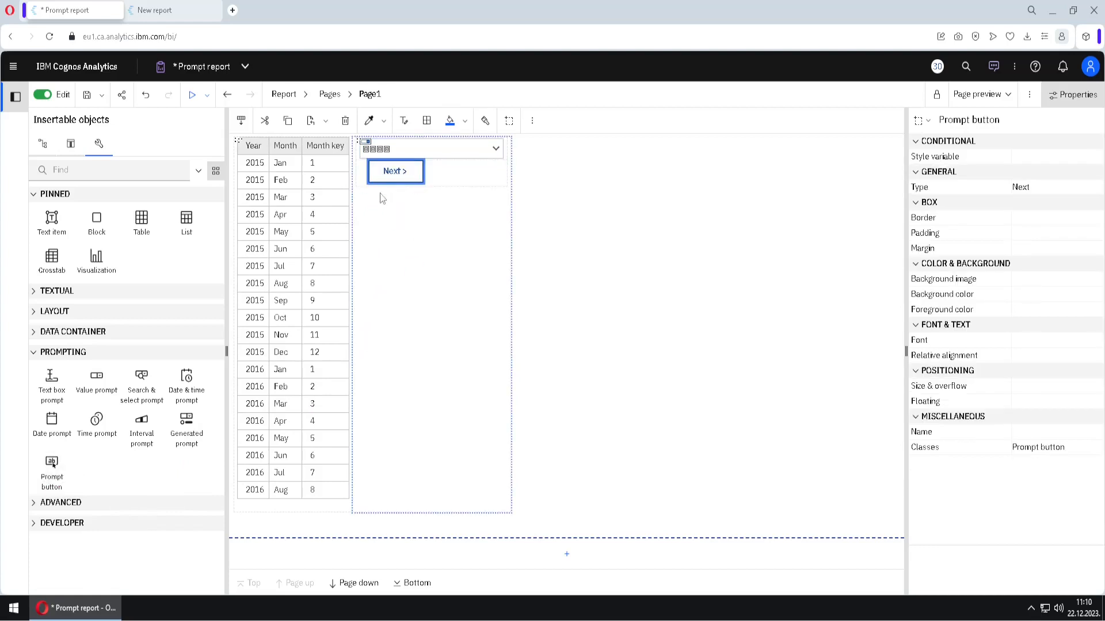
left_click(1091, 195)
left_click(1093, 189)
left_click(1055, 269)
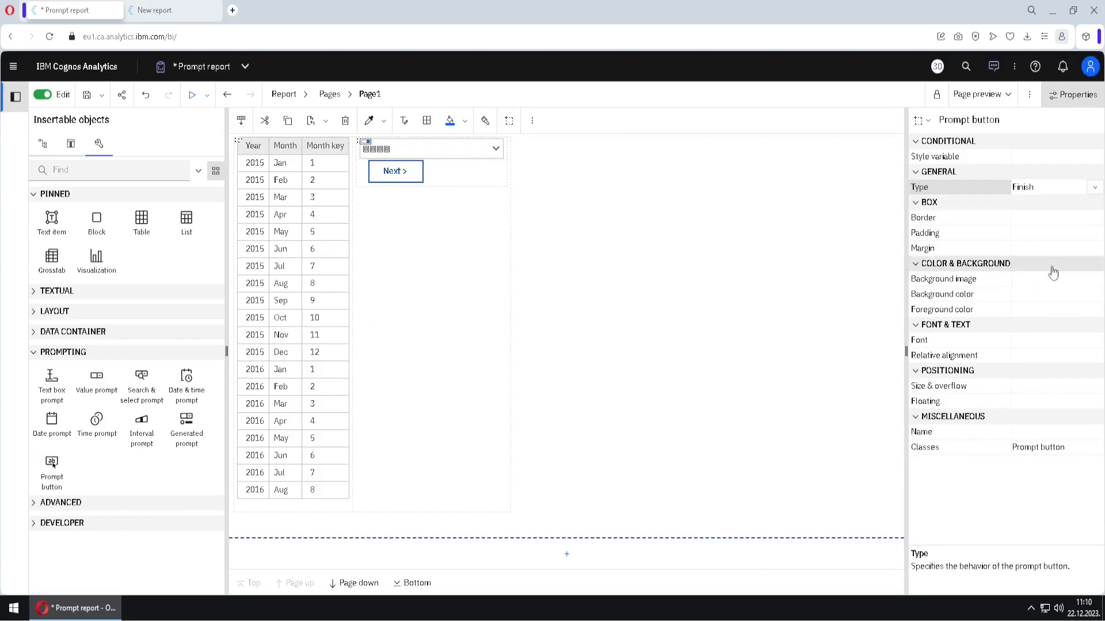
- Run the report and filter the list to 2015 with the year prompt and the Finish button
left_click(191, 95)
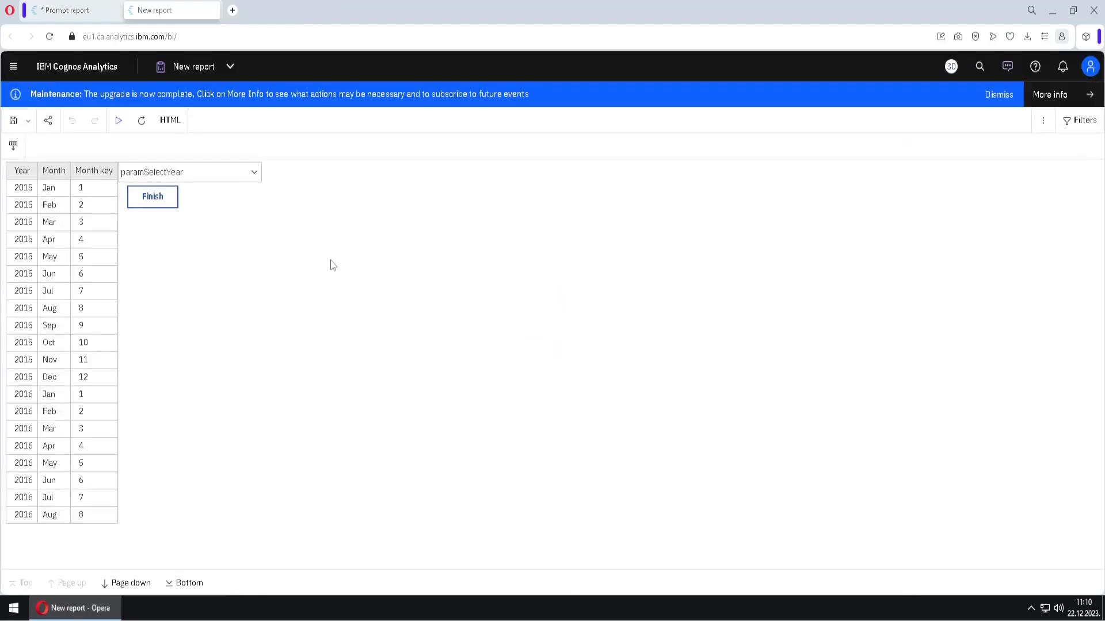
left_click(257, 174)
left_click(216, 212)
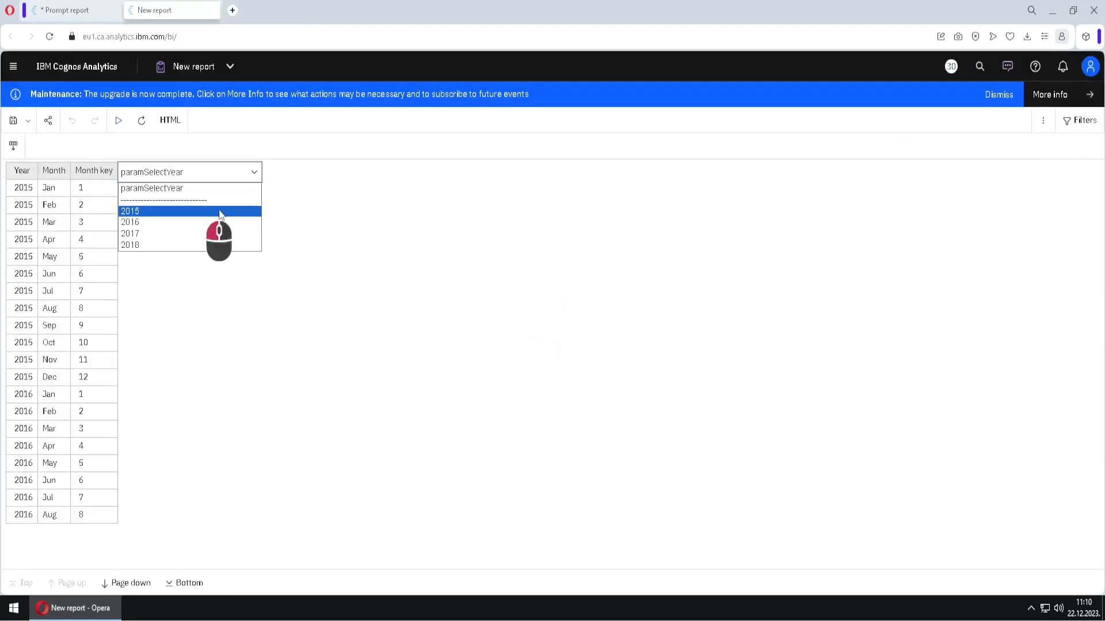
left_click(157, 199)
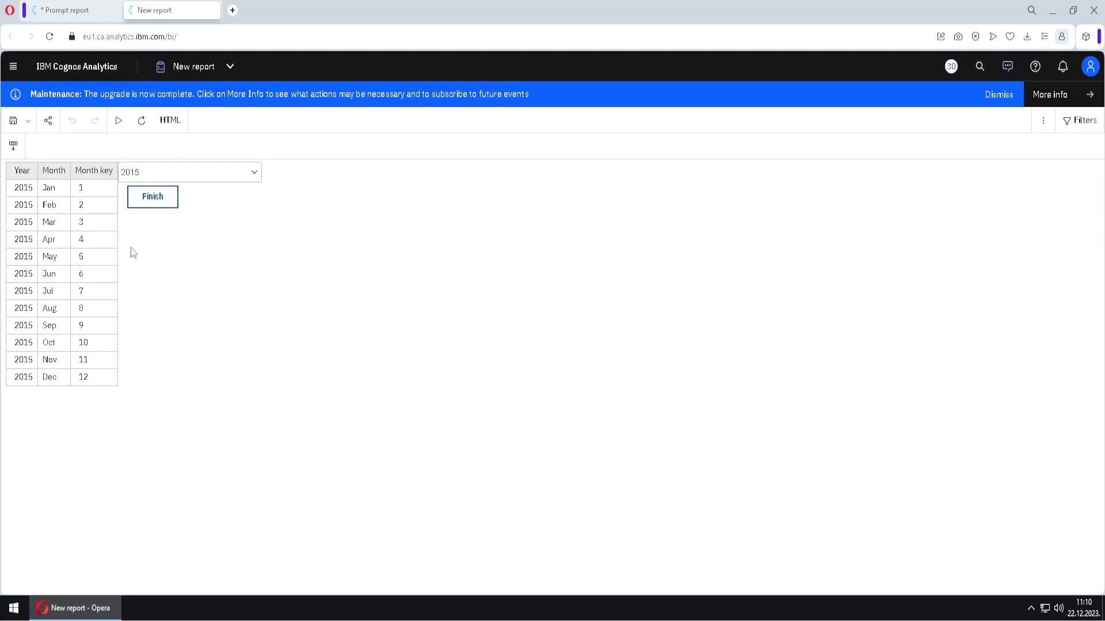
- Return to the Prompt report editor and enable auto-submit for the year value prompt
left_click(75, 10)
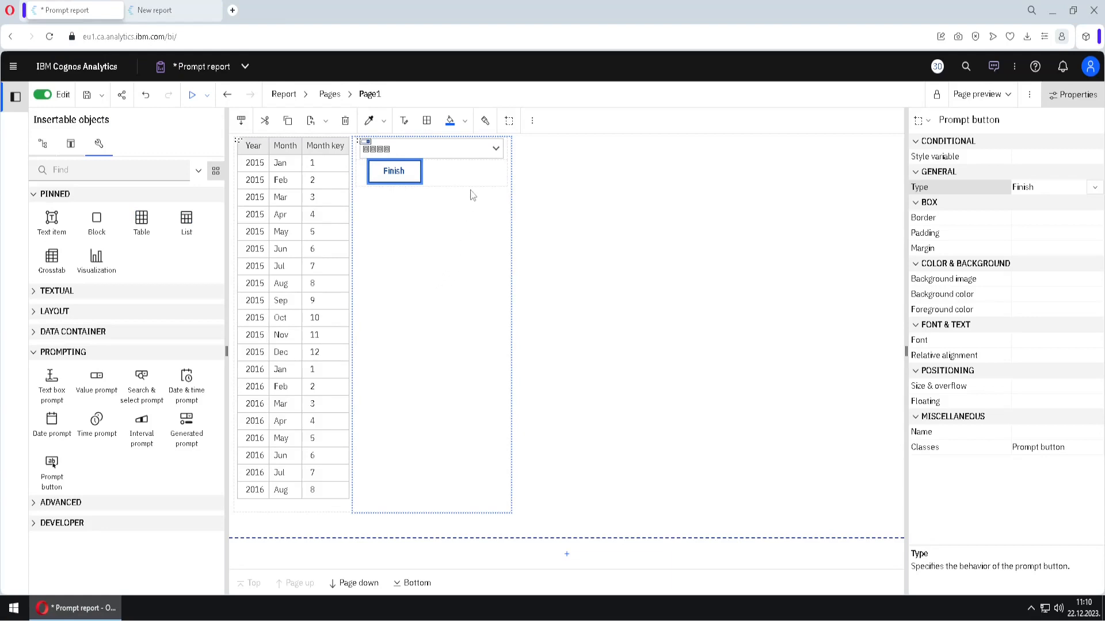
left_click(463, 153)
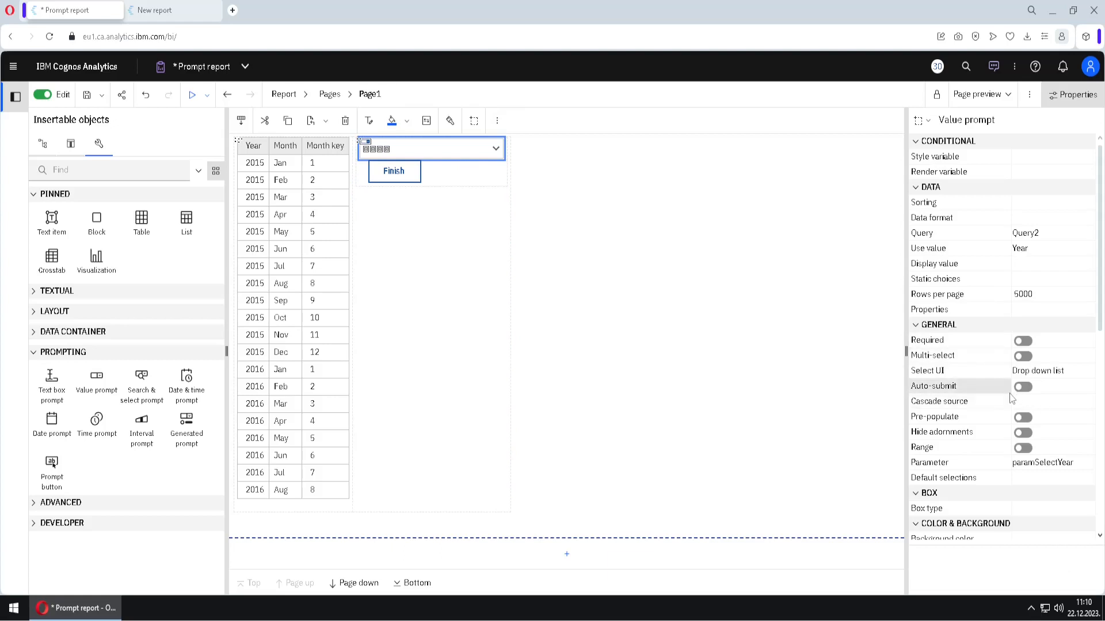
left_click(1030, 391)
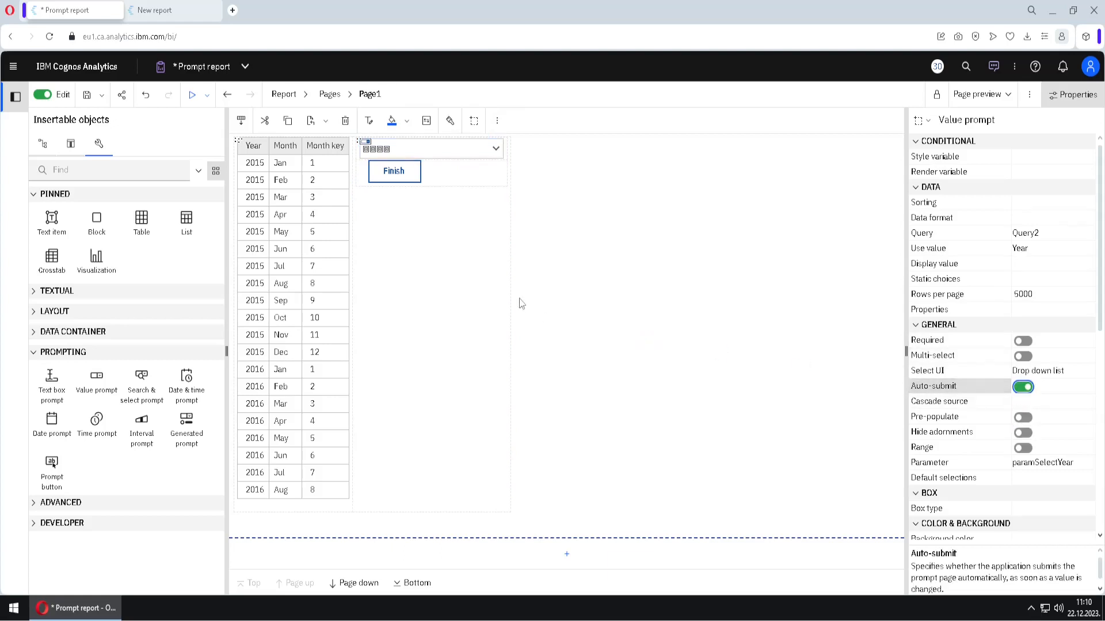
- Delete the Finish prompt button below the year value prompt
left_click(407, 181)
key("Delete")
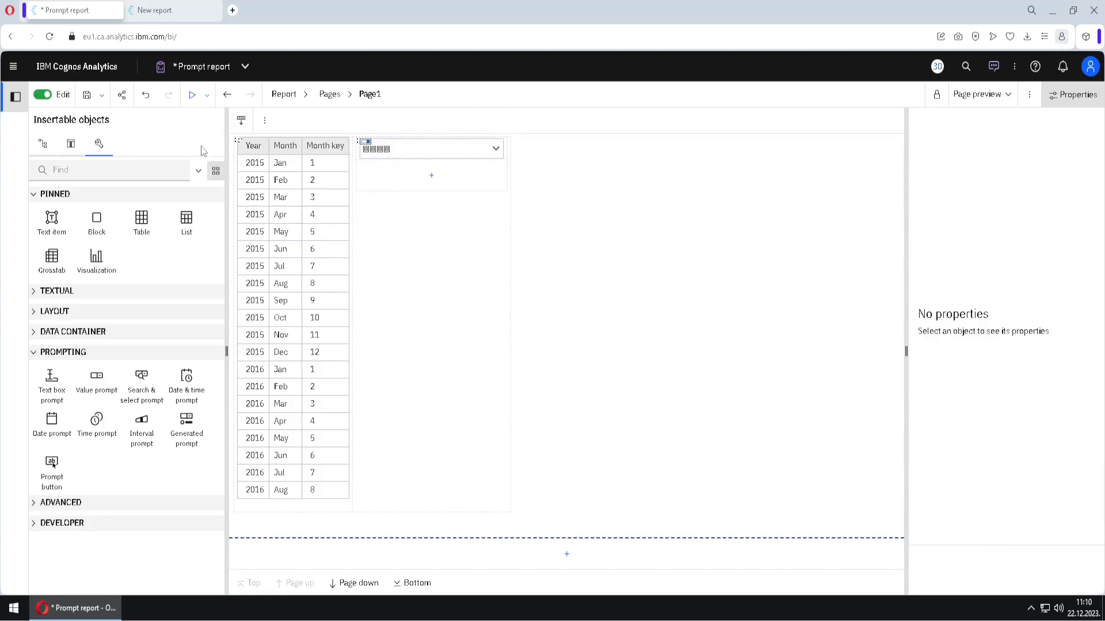
- Run the report and test the auto-submitting year prompt with 2017, 2018 and 2015
left_click(192, 96)
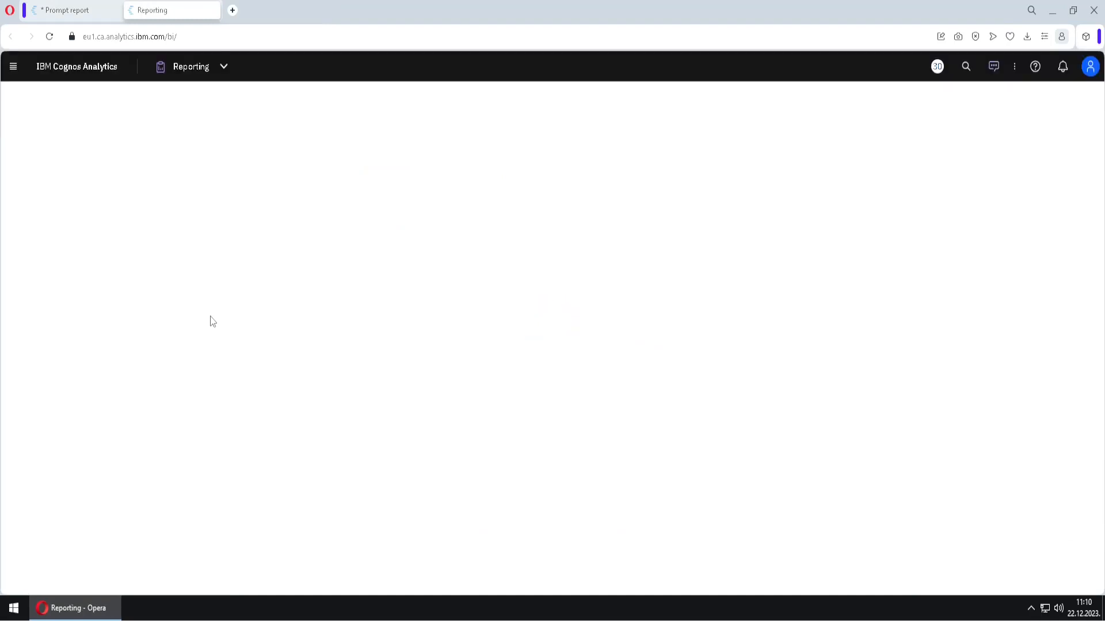
left_click(249, 176)
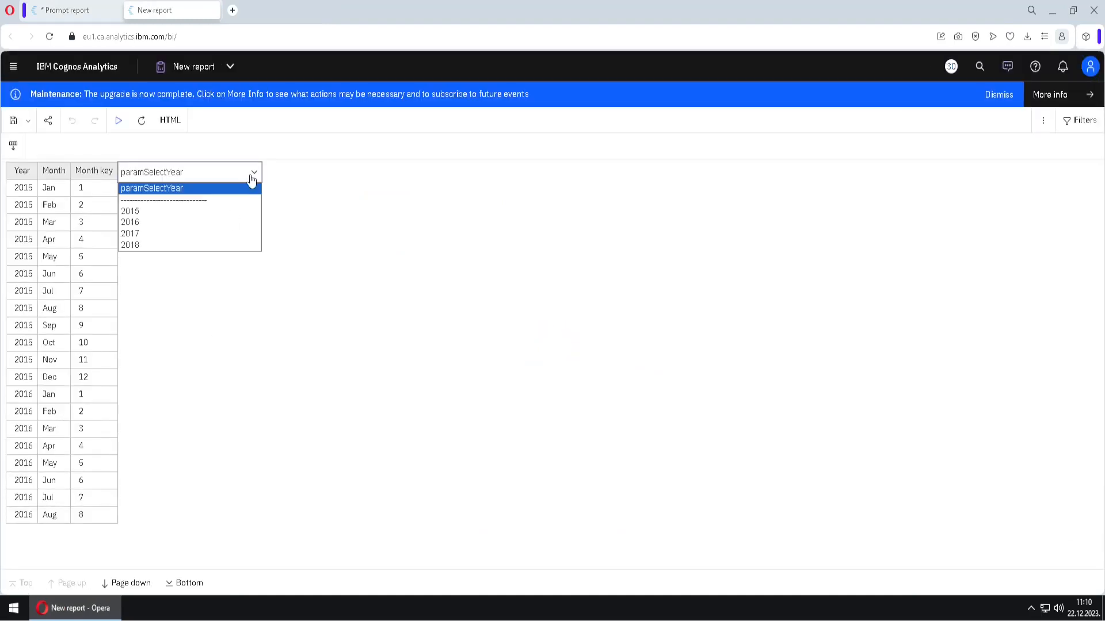
left_click(214, 233)
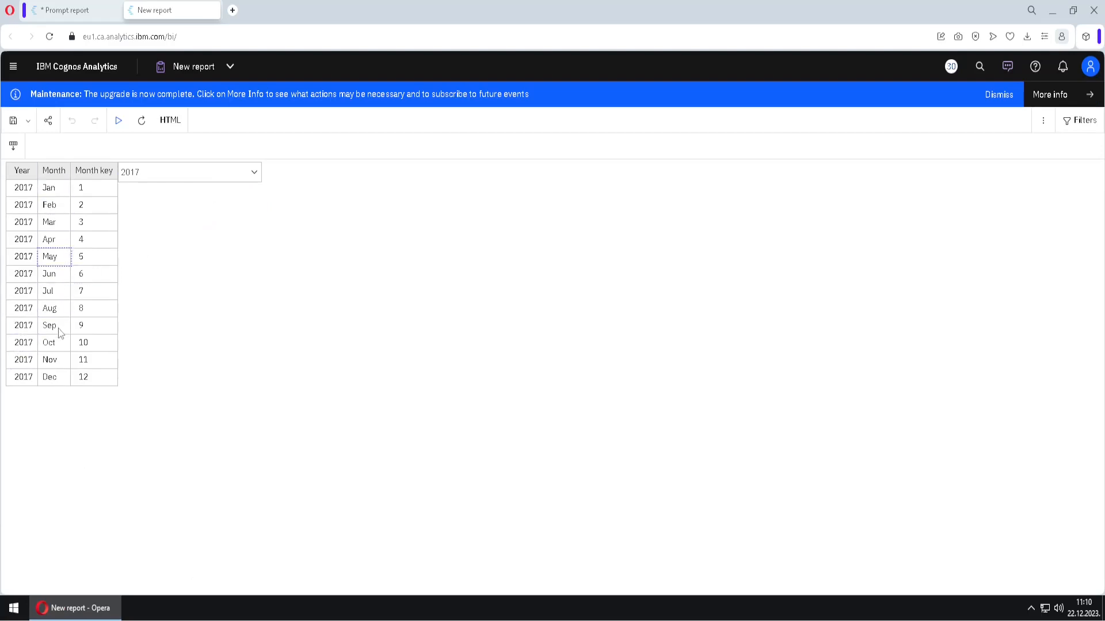
left_click(251, 185)
left_click(184, 245)
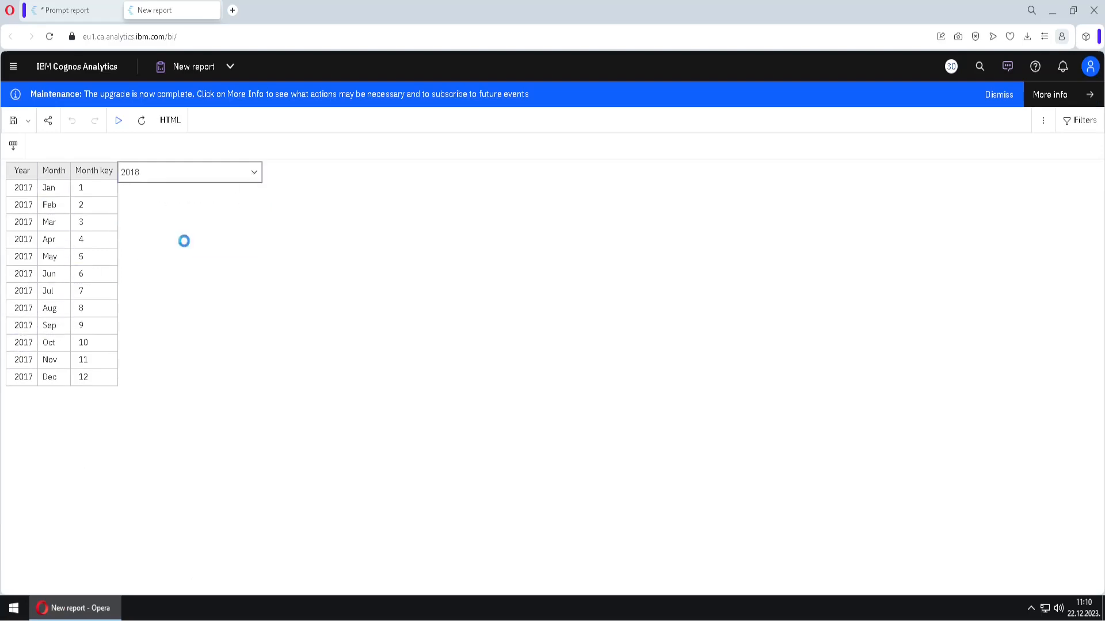
left_click(255, 173)
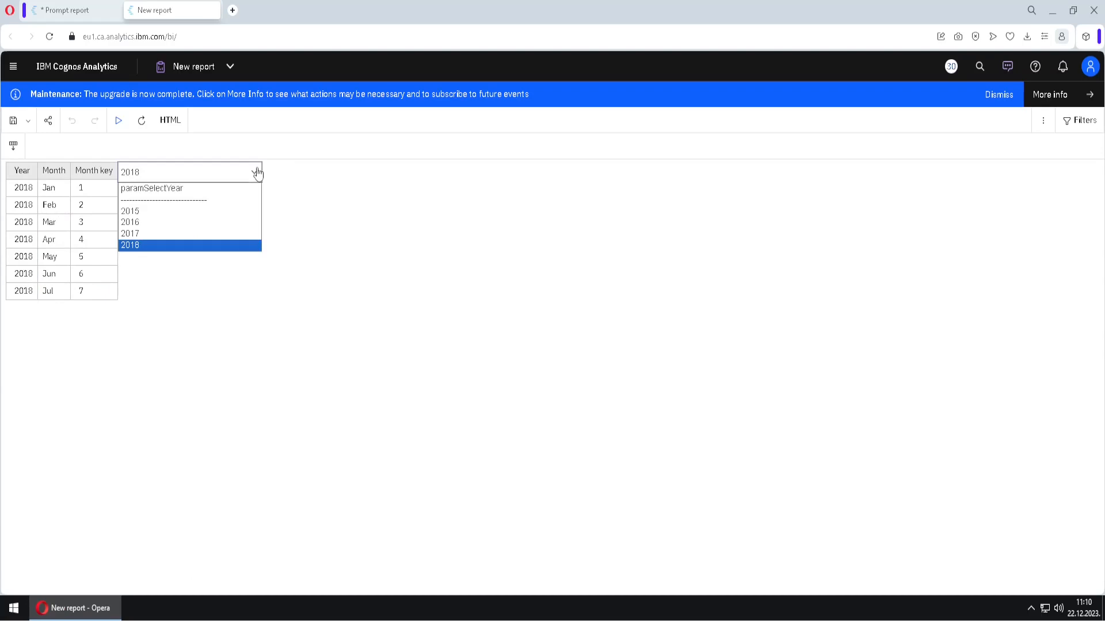
left_click(172, 210)
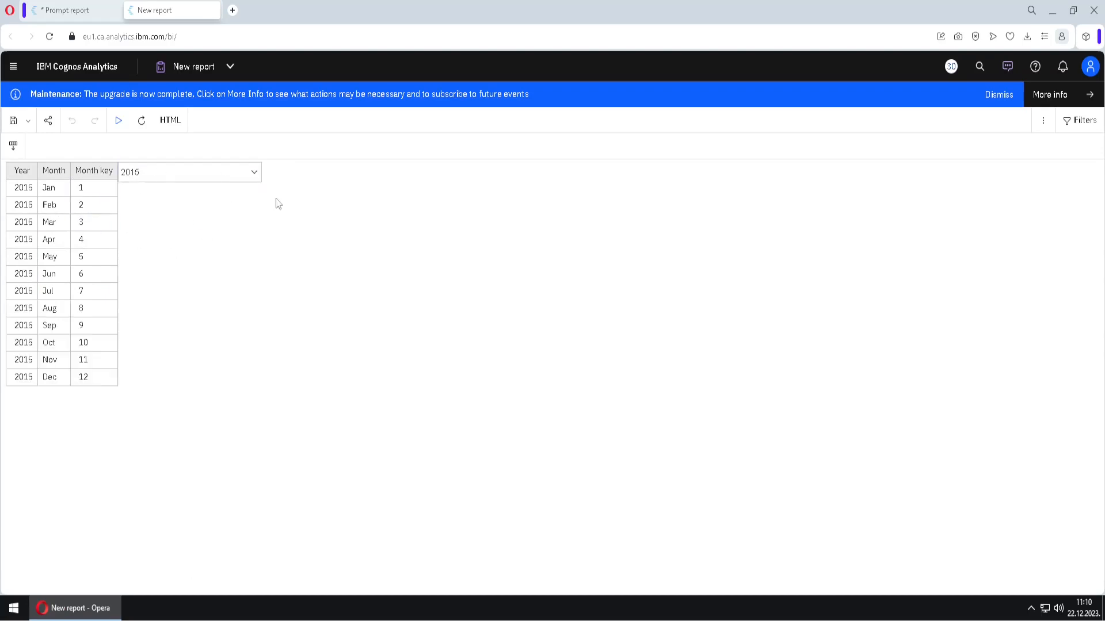
- Back in the Prompt report editor, add a second value prompt below the year prompt with the new parameter paramSelectDate
left_click(91, 17)
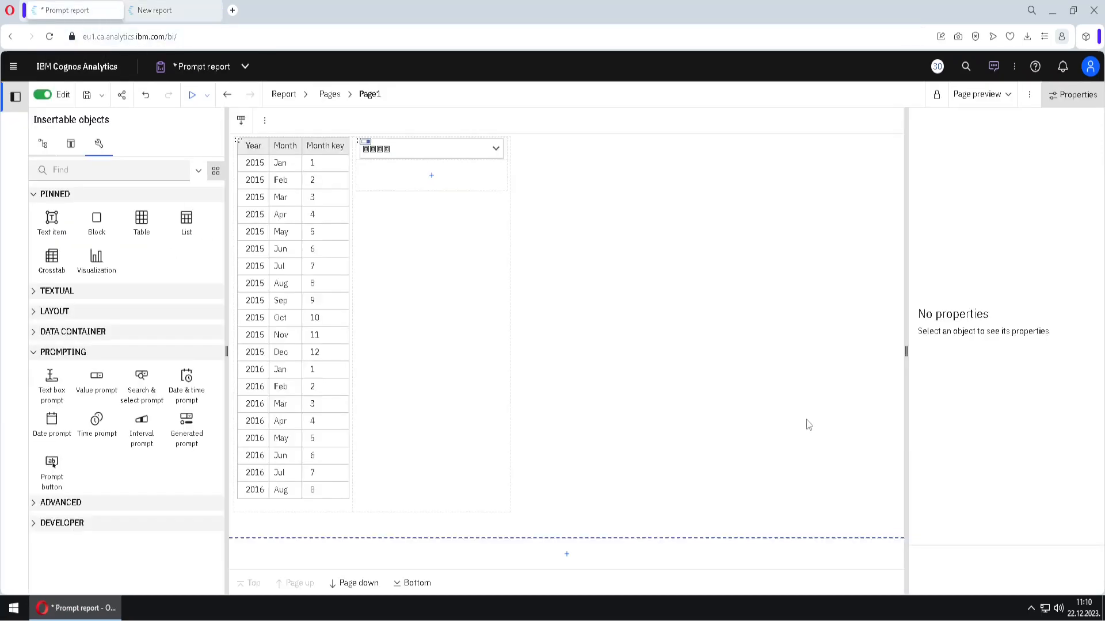
left_click(466, 176)
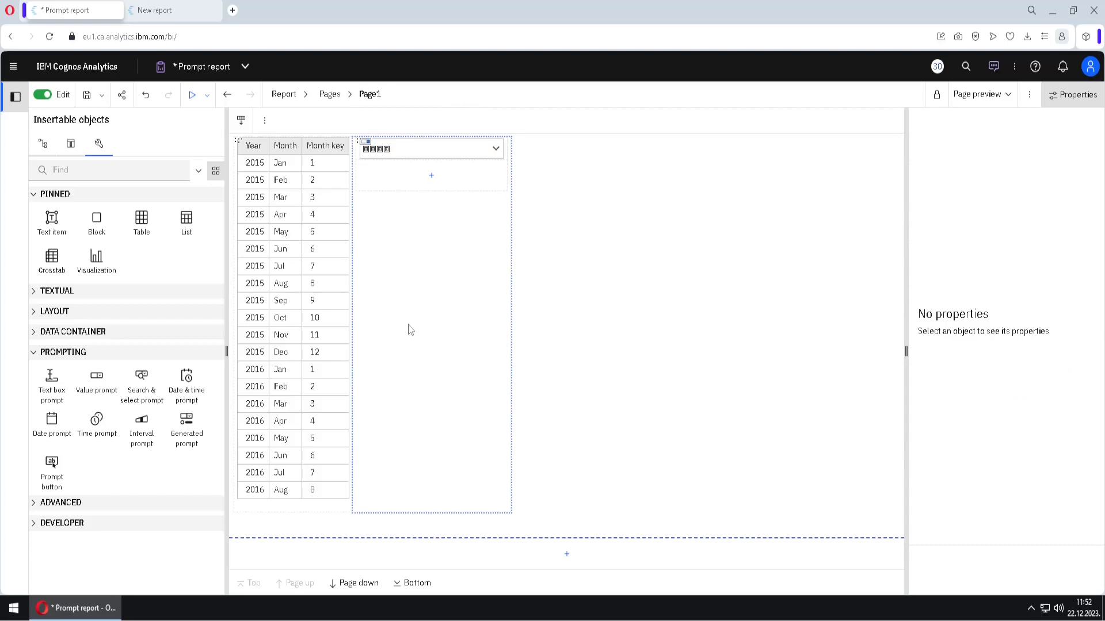
left_click_drag(97, 381, 376, 201)
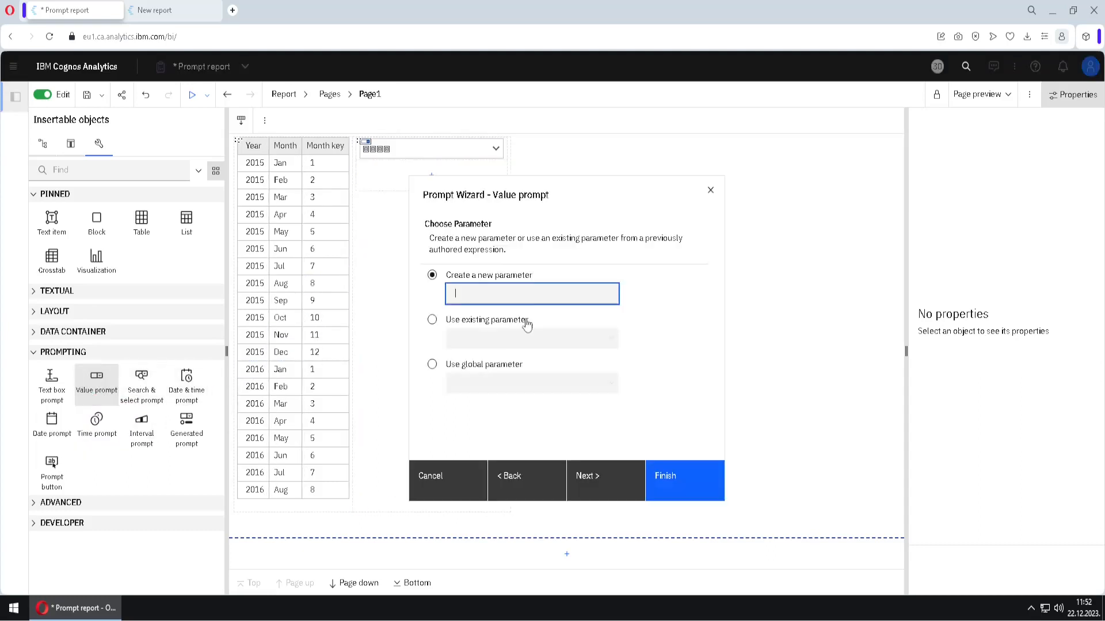
type("paramSelectDate")
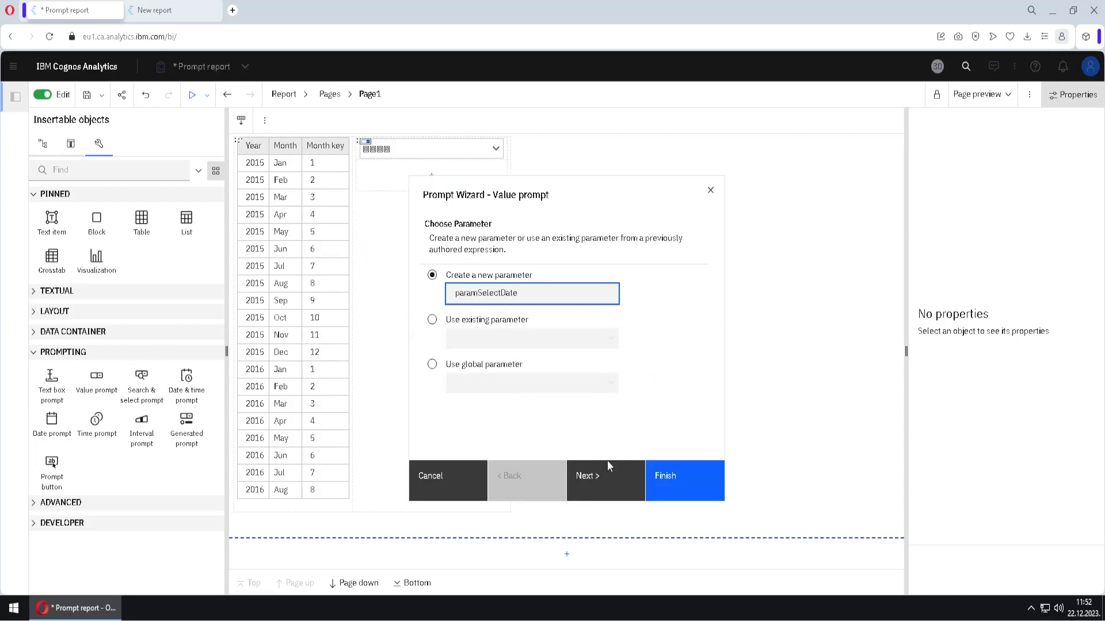
left_click(608, 466)
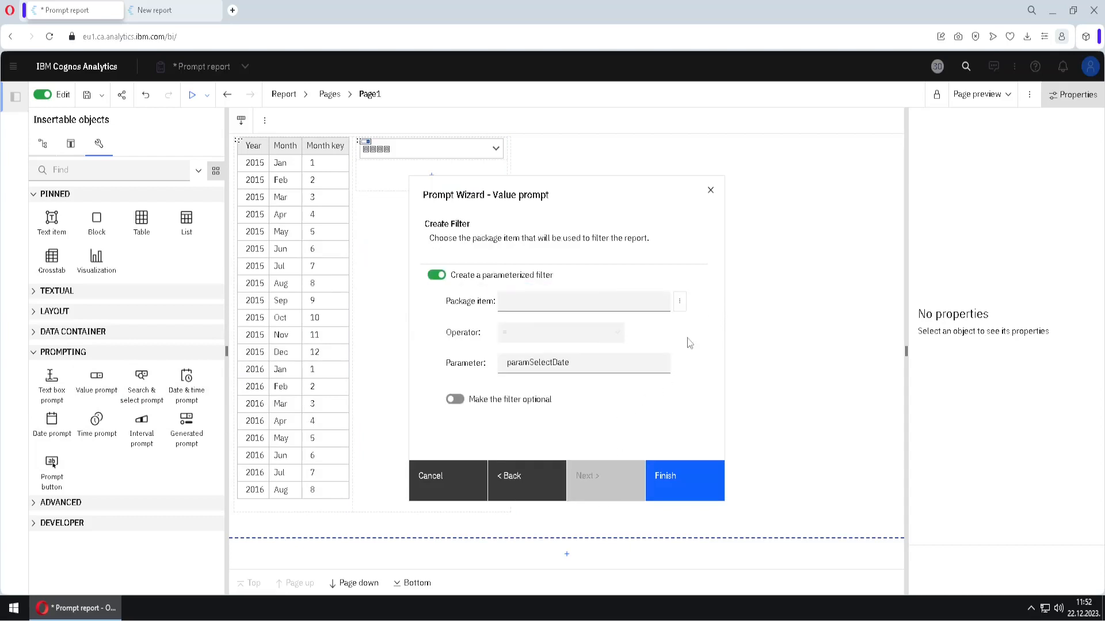
- Define an optional parameterized filter on the Date item from the Sales table and proceed to the query selection
left_click(680, 302)
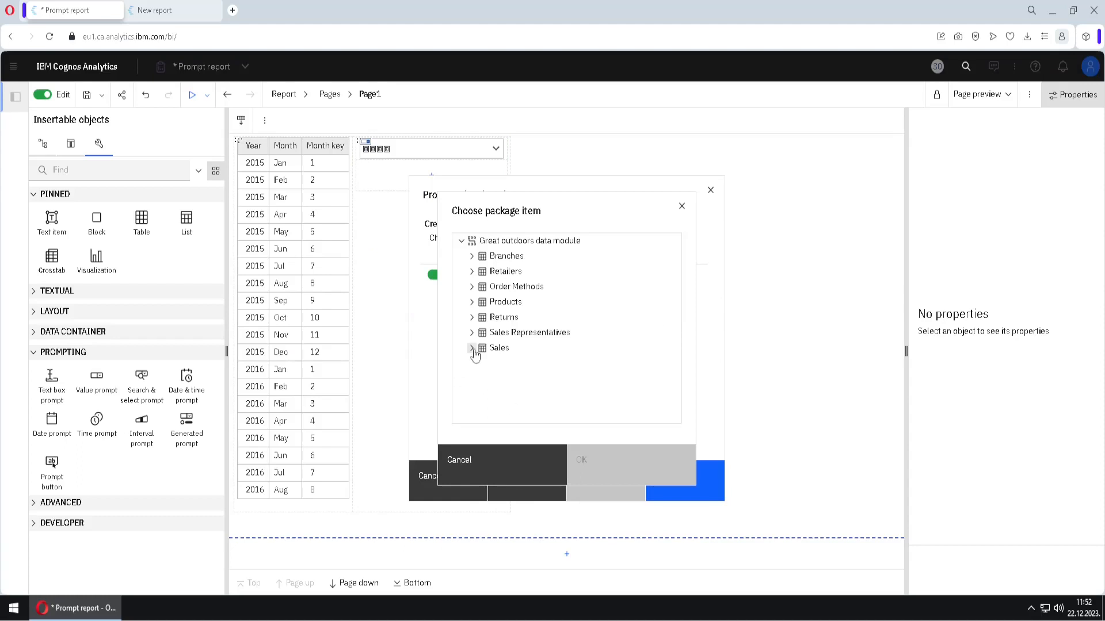
left_click(471, 348)
left_click(509, 350)
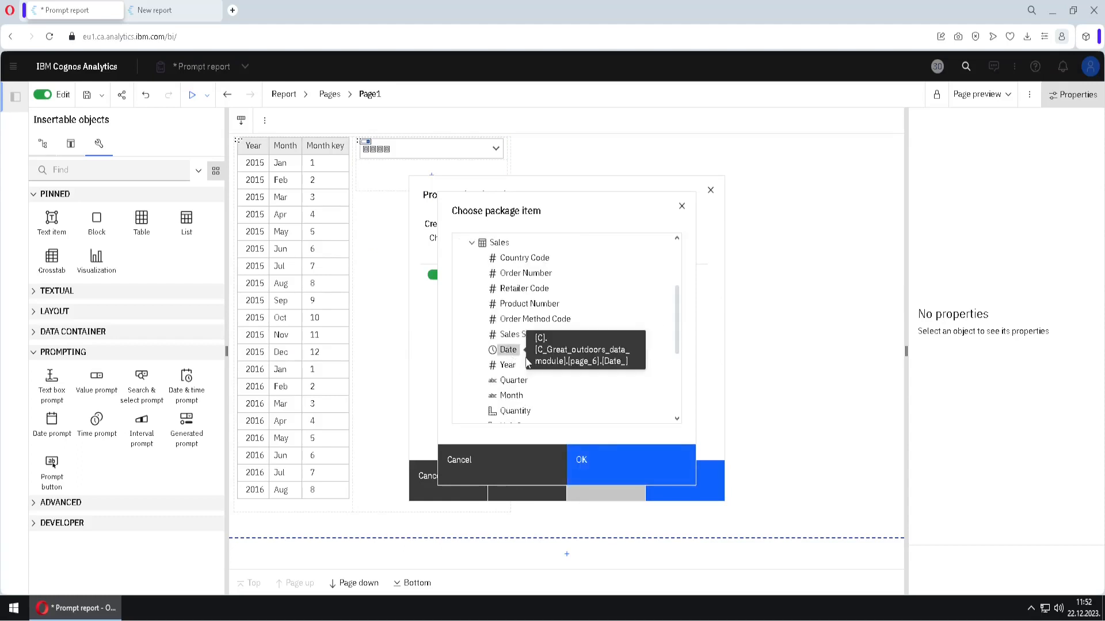
left_click(599, 463)
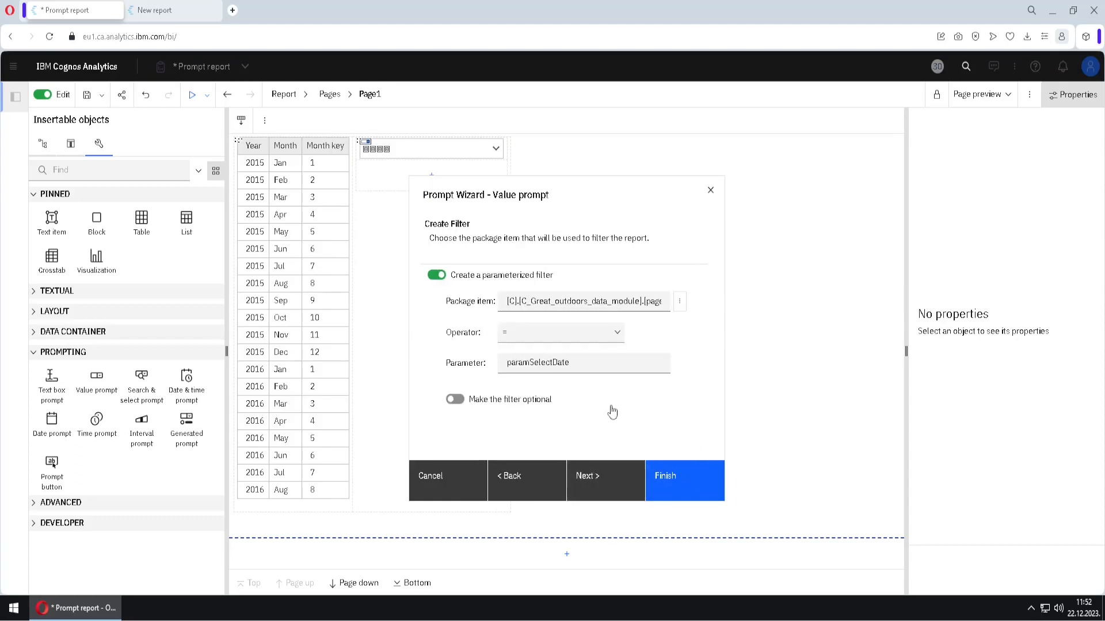
left_click(455, 400)
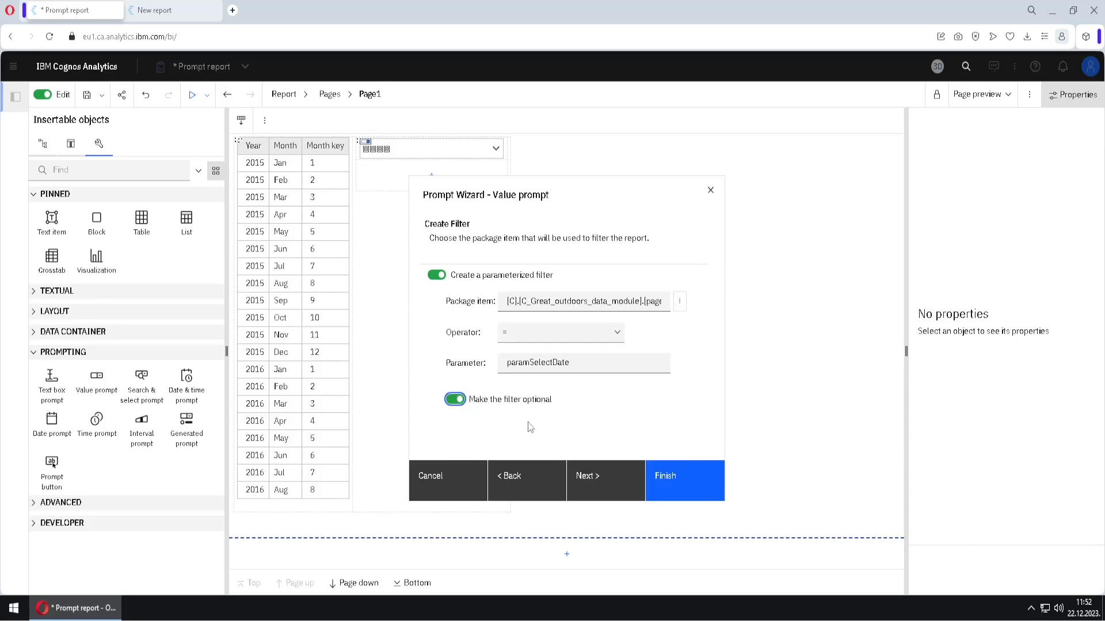
left_click(603, 492)
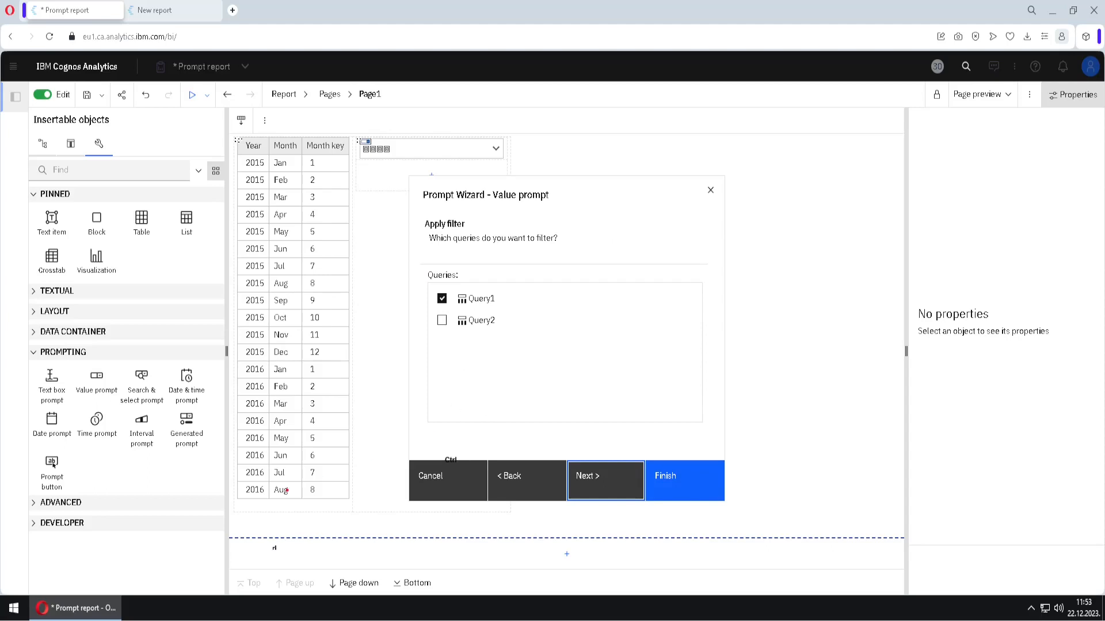
- Apply the date filter to Query1 only and finish the value prompt with paramSelectYear as its cascading source
mouse_move(204, 514)
left_mouse_down()
mouse_move(282, 148)
mouse_move(370, 119)
mouse_move(359, 127)
left_mouse_up()
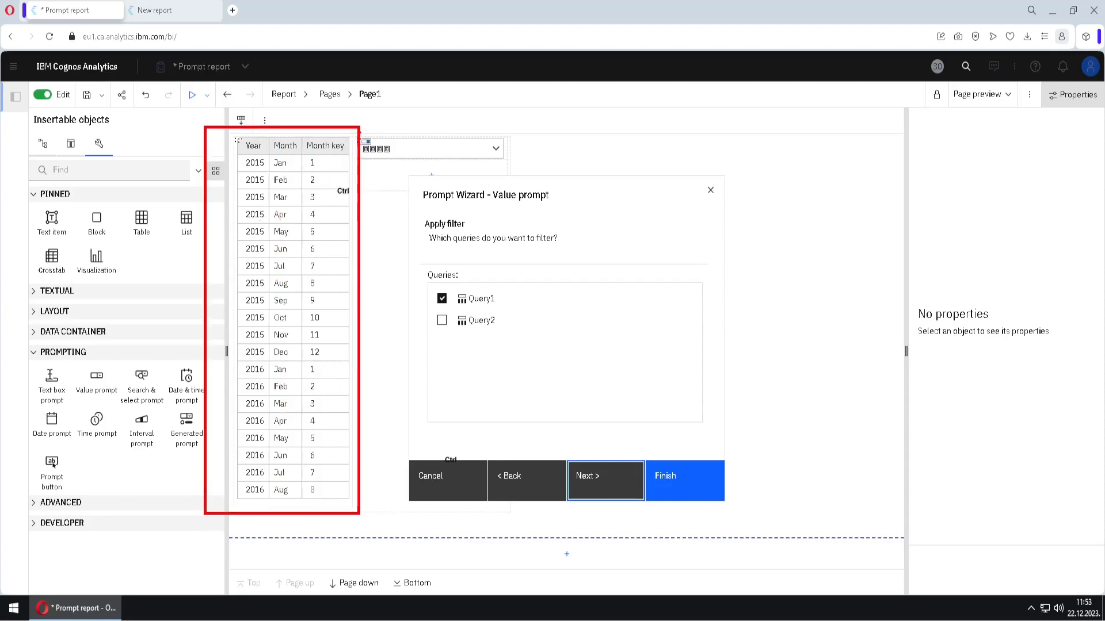
mouse_move(450, 311)
left_mouse_down()
mouse_move(425, 307)
mouse_move(451, 290)
mouse_move(517, 310)
mouse_move(464, 313)
left_mouse_up()
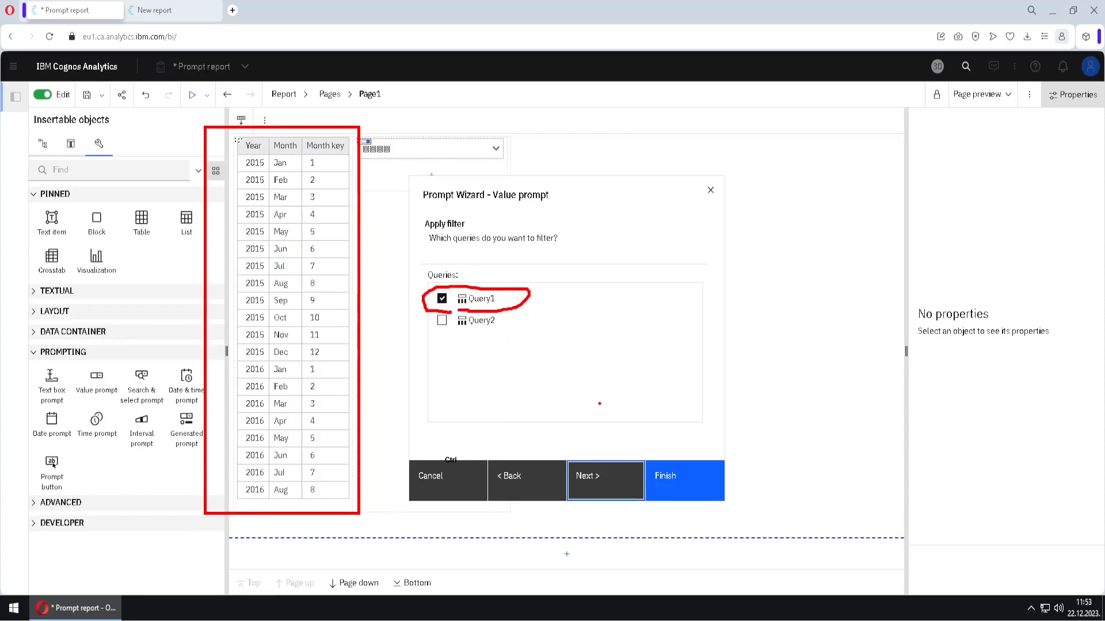
left_click(602, 475)
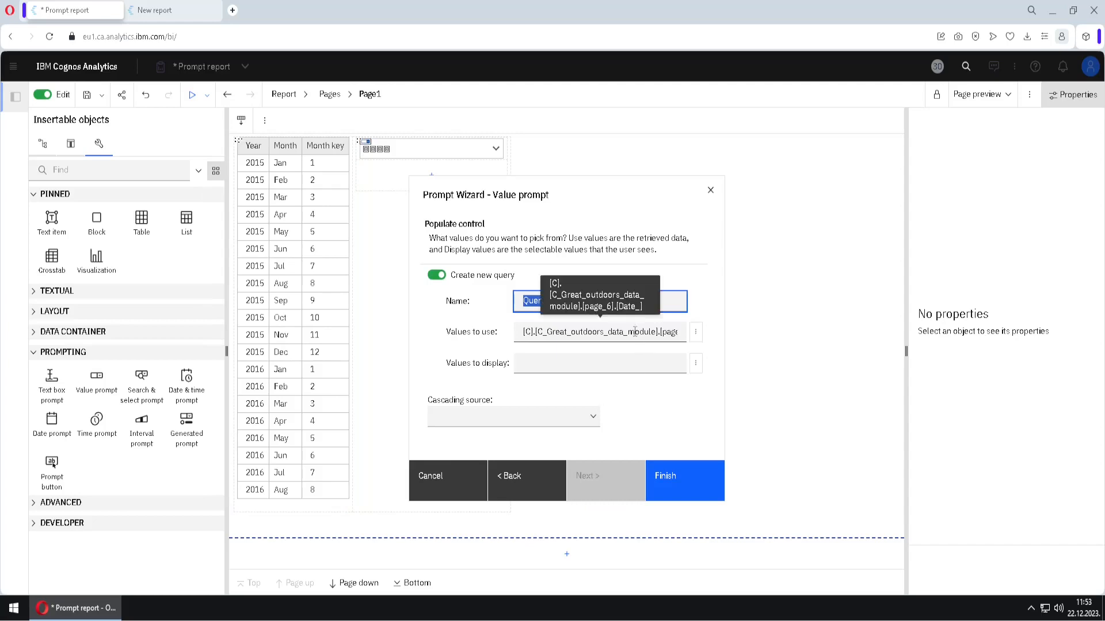
left_click_drag(635, 331, 727, 370)
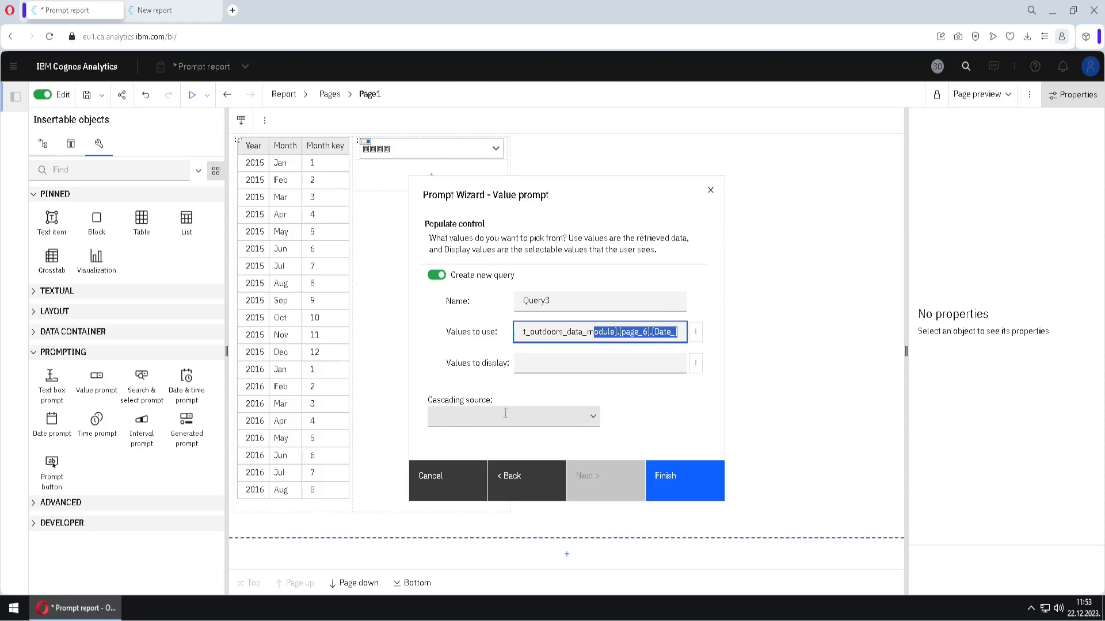
left_click(597, 422)
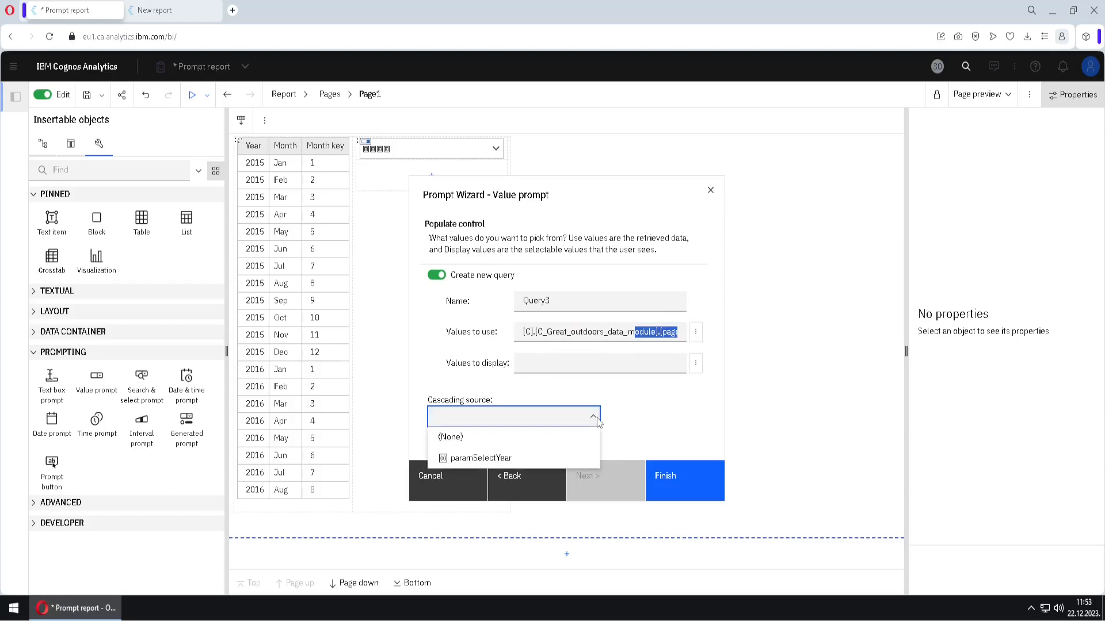
left_click(520, 458)
left_click(686, 489)
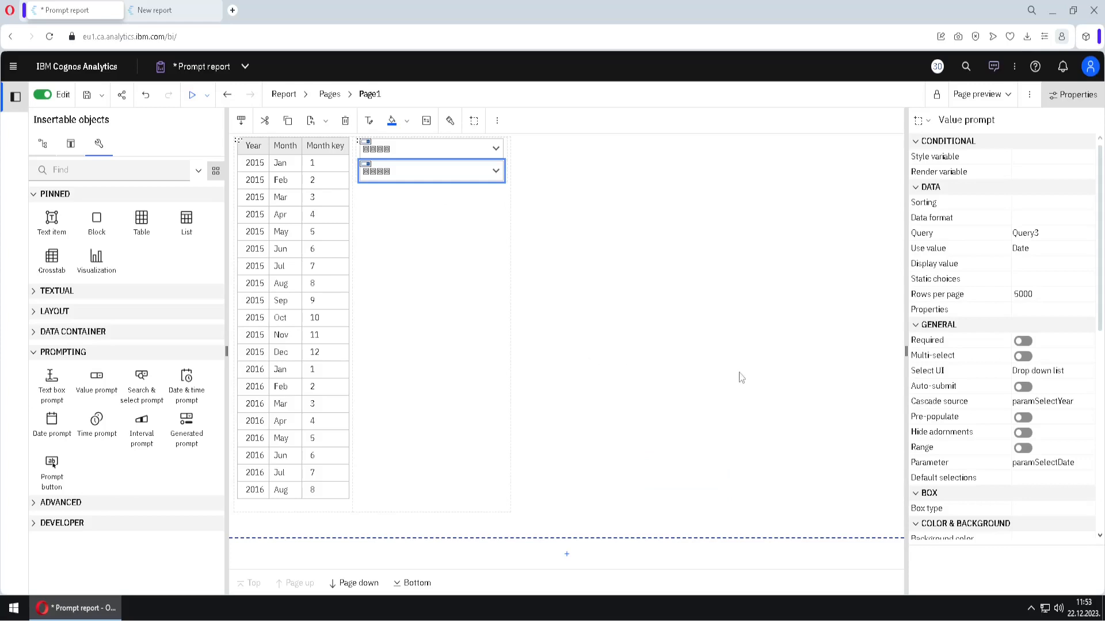
- Enable Auto-submit for the date value prompt and test the report with year 2015 and date Dec 17, 2015
left_click(1027, 388)
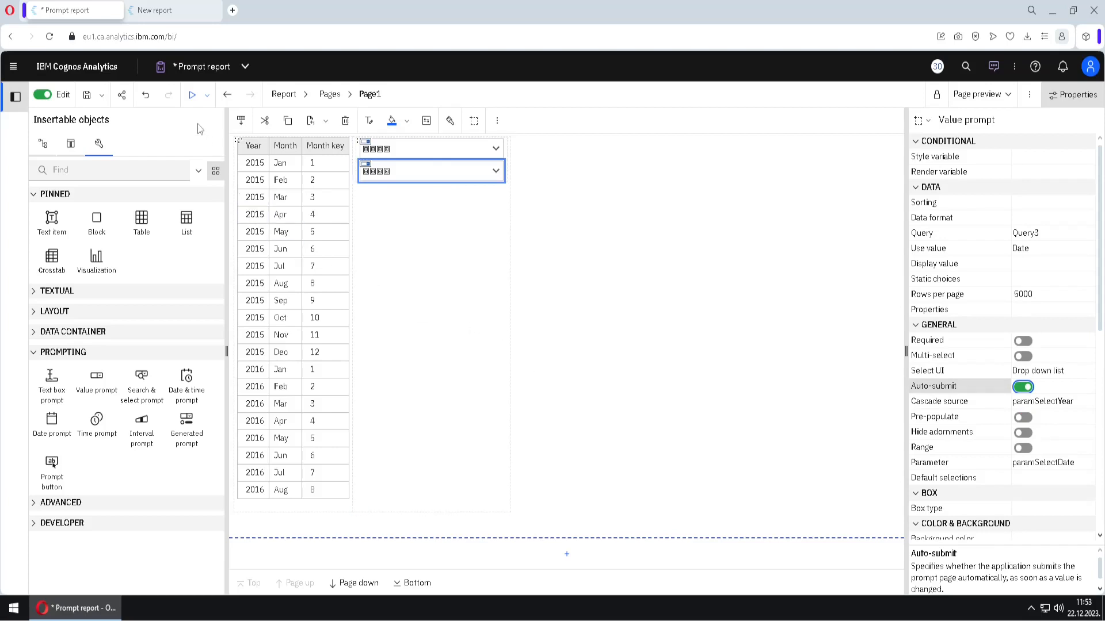
left_click(193, 96)
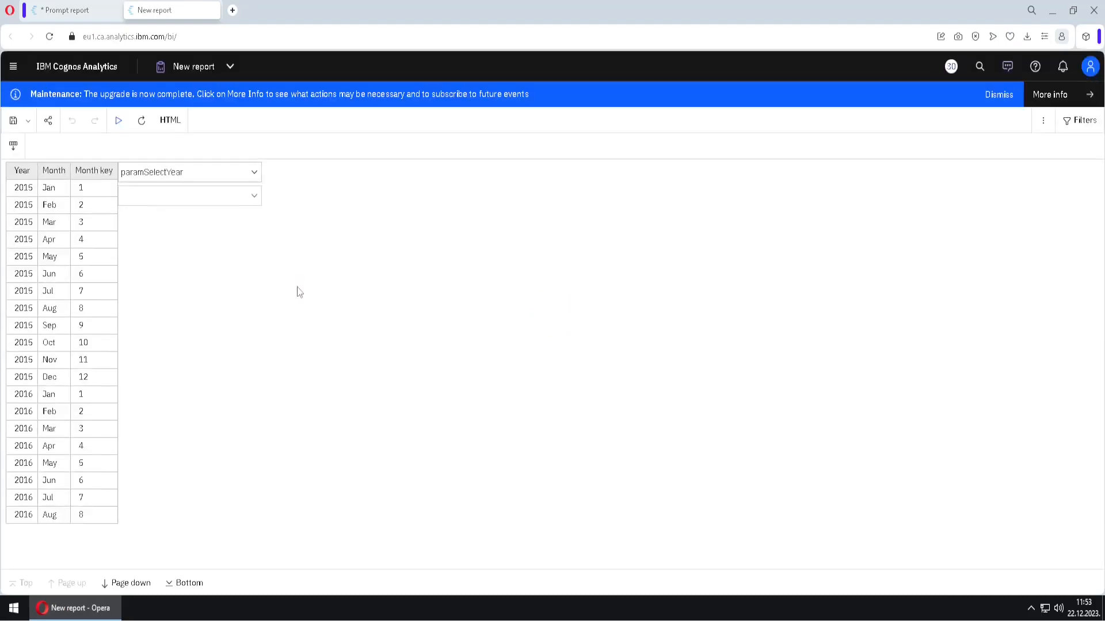
left_click(255, 177)
left_click(213, 211)
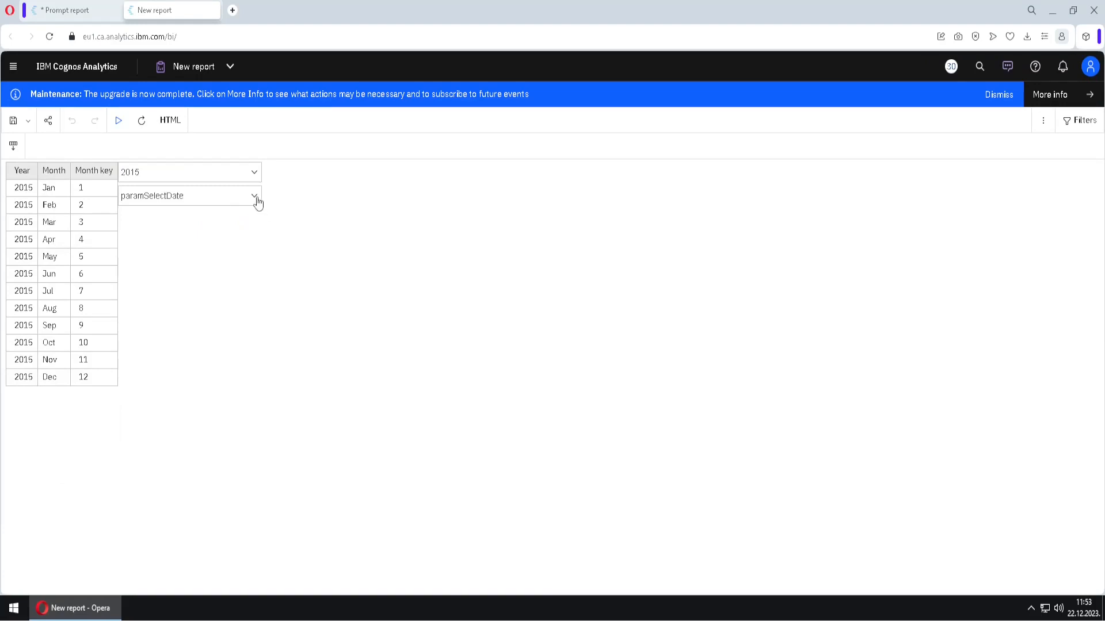
left_click(257, 201)
left_click_drag(257, 225, 212, 284)
left_click(177, 298)
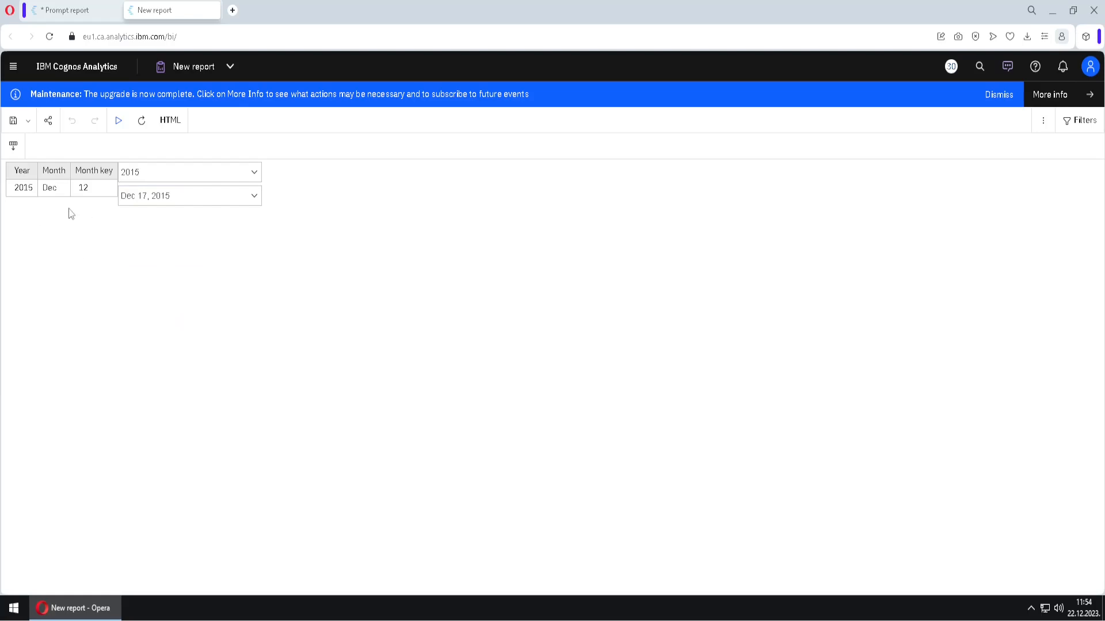
- Reset the year prompt to paramSelectYear and try to open the date list without a year selected
left_click(256, 172)
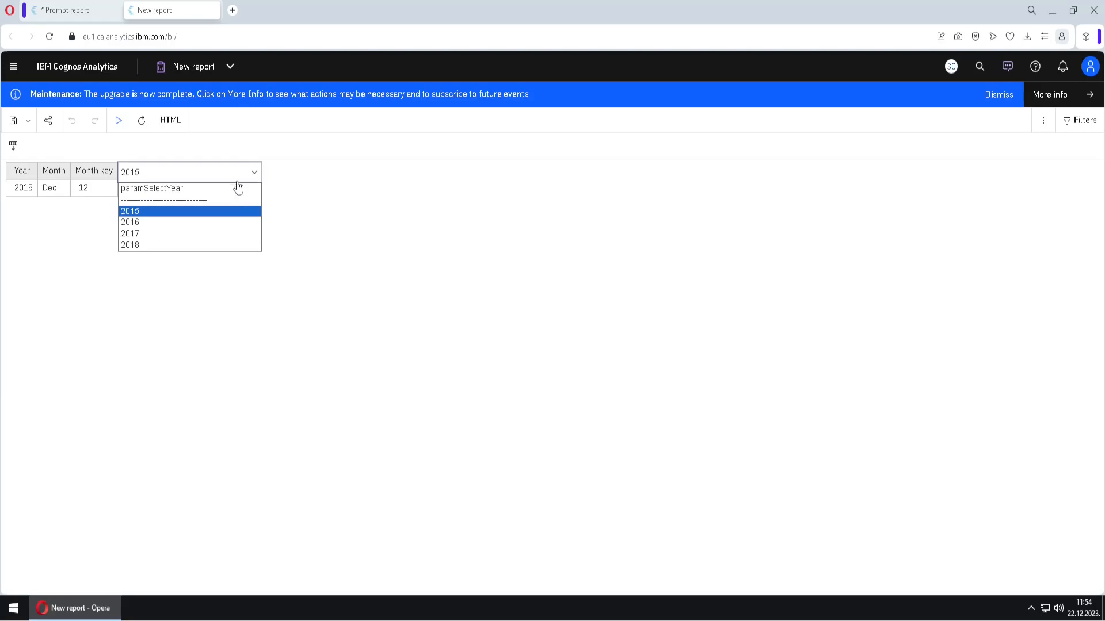
left_click(203, 194)
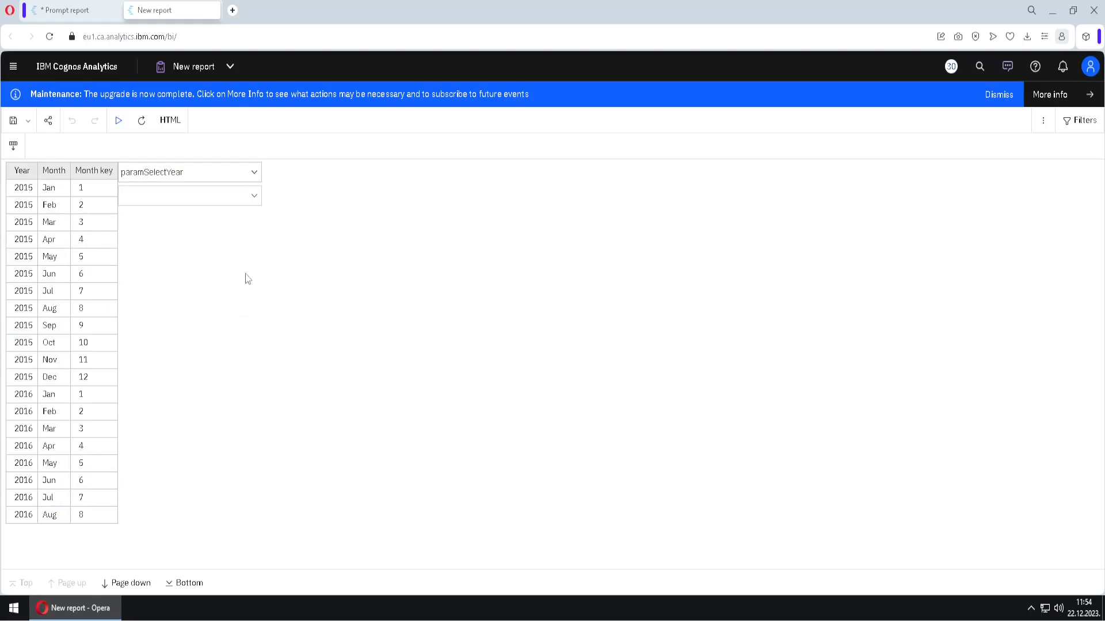
left_click(255, 198)
left_click(256, 199)
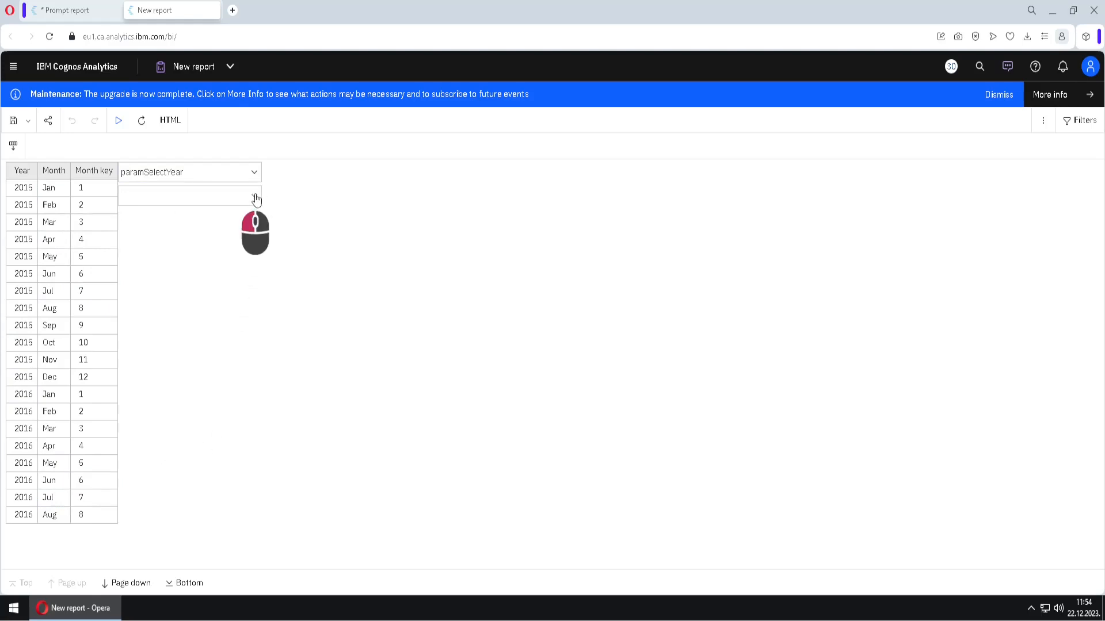
- Back in the Prompt report editor, turn on Pre-populate for the date value prompt and run the report again
left_click(80, 12)
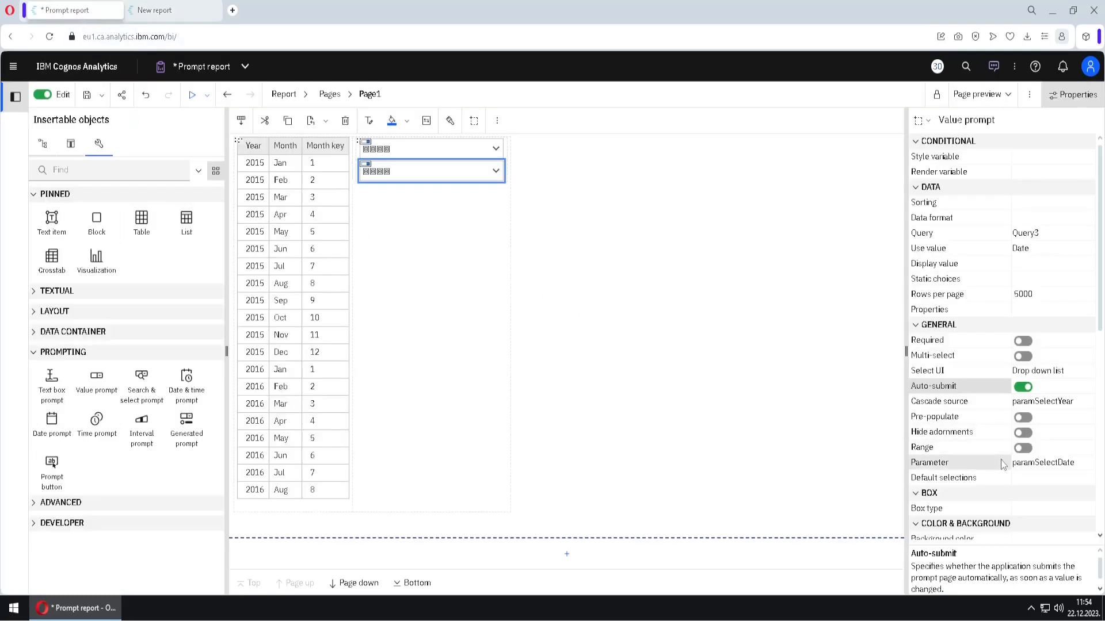
left_click(1022, 418)
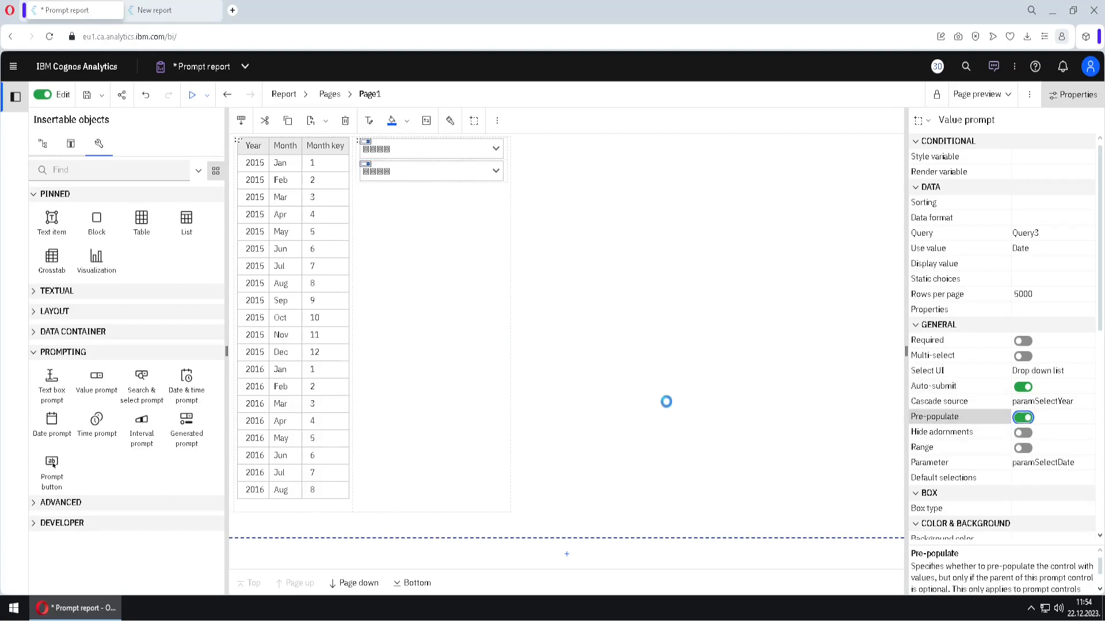
left_click(189, 99)
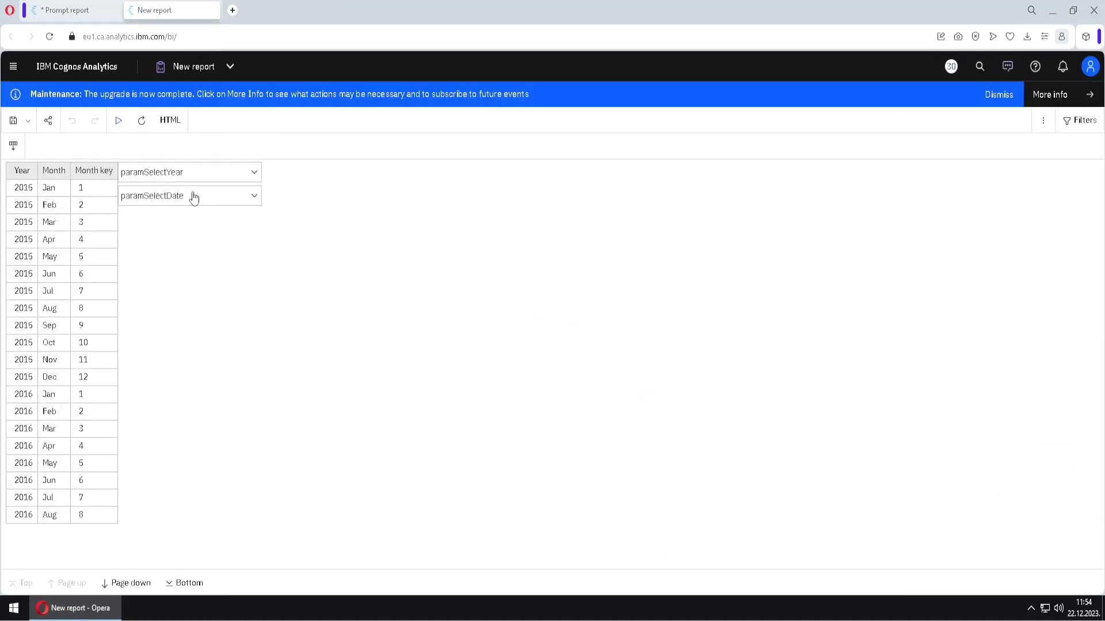
- Test the date prompt by choosing May 10, 2015 while the year prompt stays at paramSelectYear
left_click(251, 174)
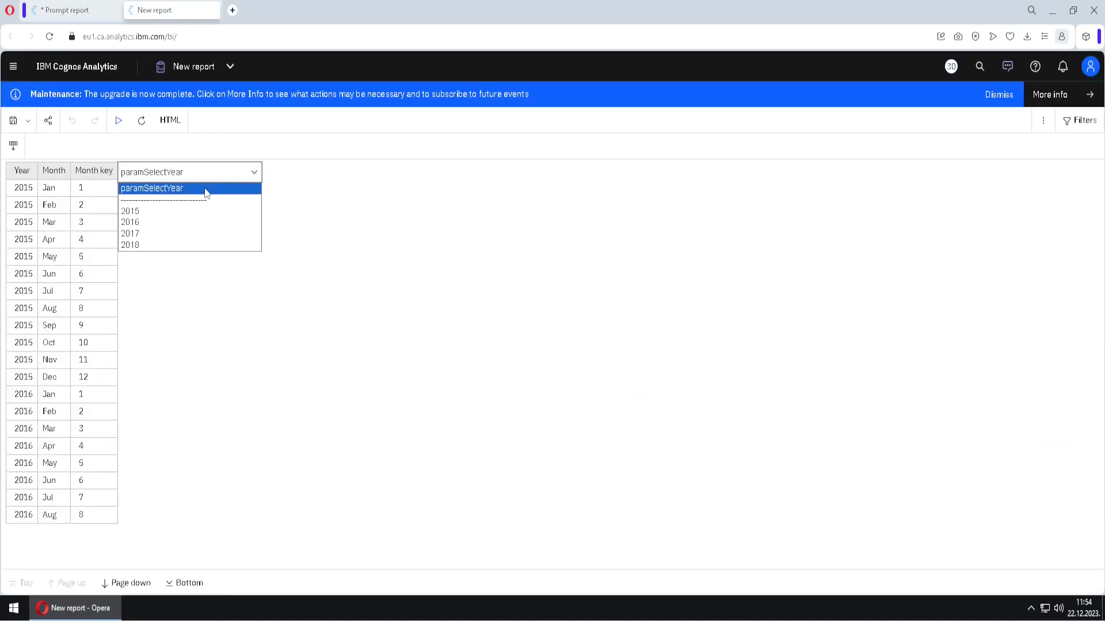
left_click(198, 190)
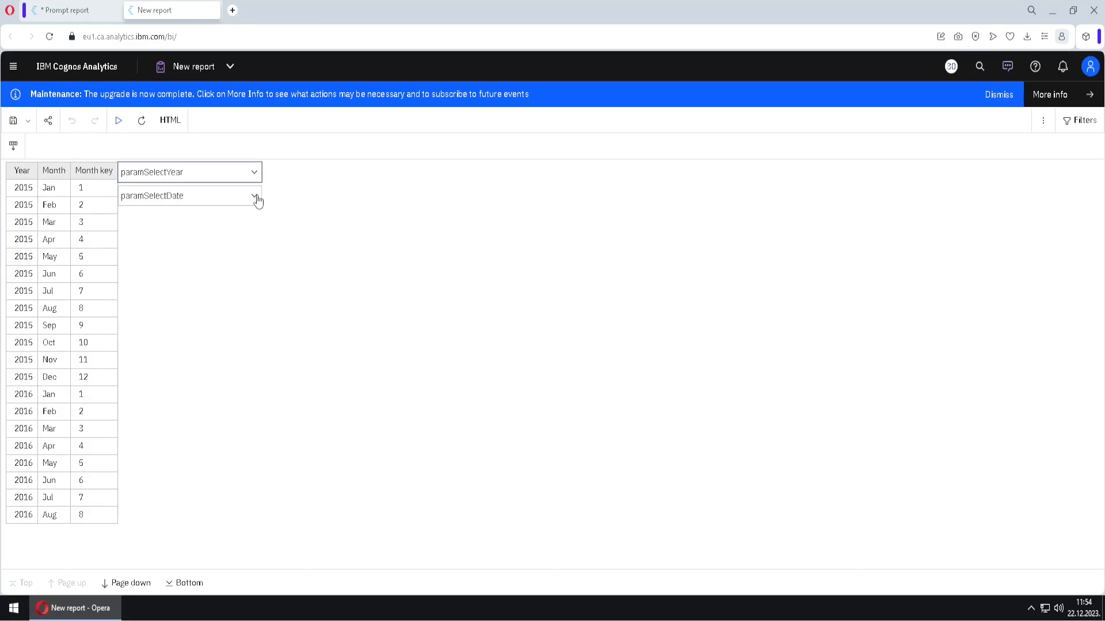
left_click(256, 197)
mouse_move(257, 230)
left_mouse_down()
mouse_move(253, 396)
mouse_move(259, 219)
mouse_move(257, 424)
mouse_move(260, 222)
left_mouse_up()
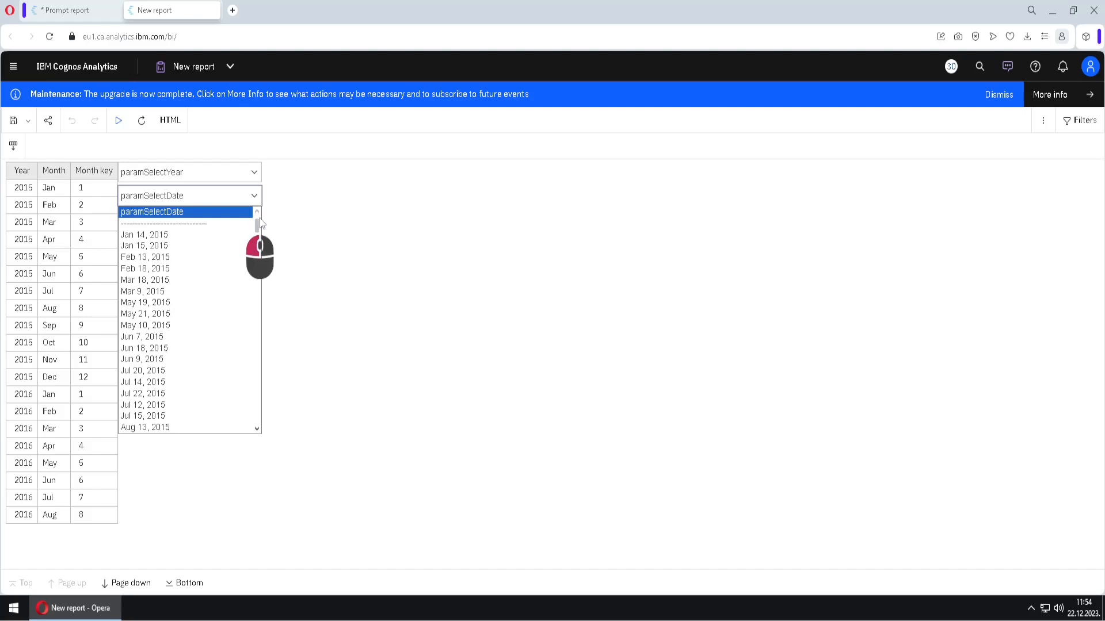
left_click(194, 330)
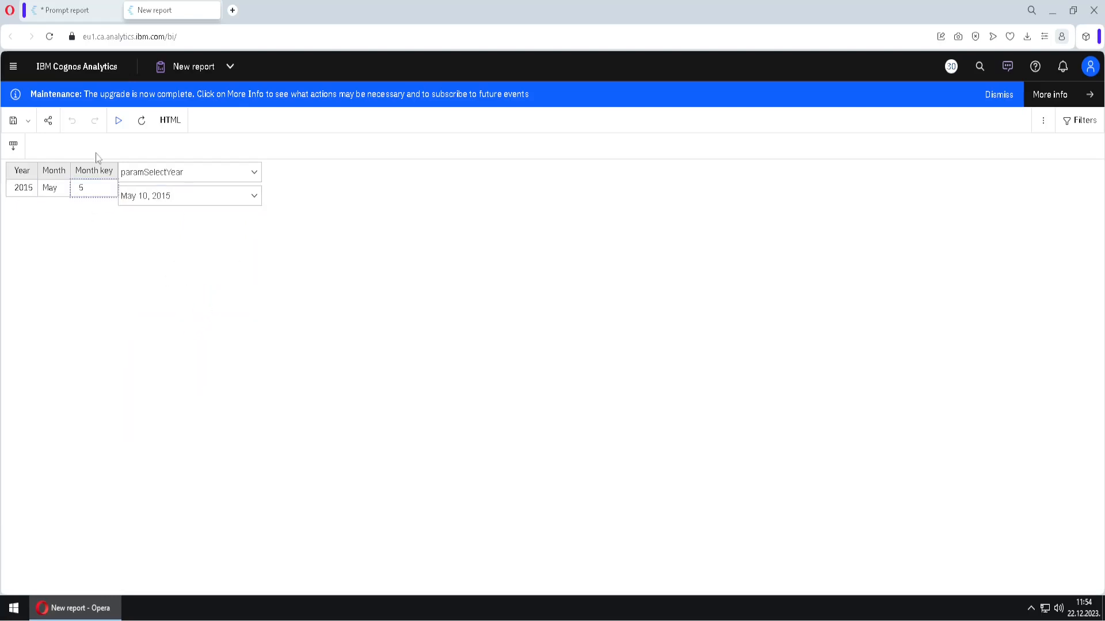
- Return to the Prompt report editor and delete the date value prompt below the year prompt
left_click(91, 14)
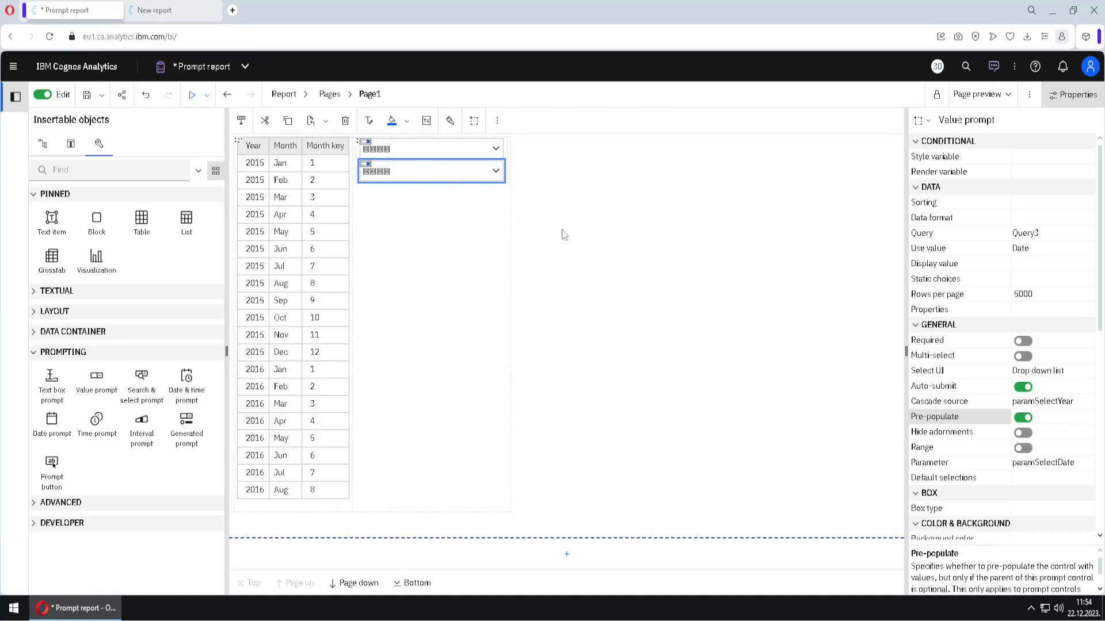
left_click(467, 174)
key("Delete")
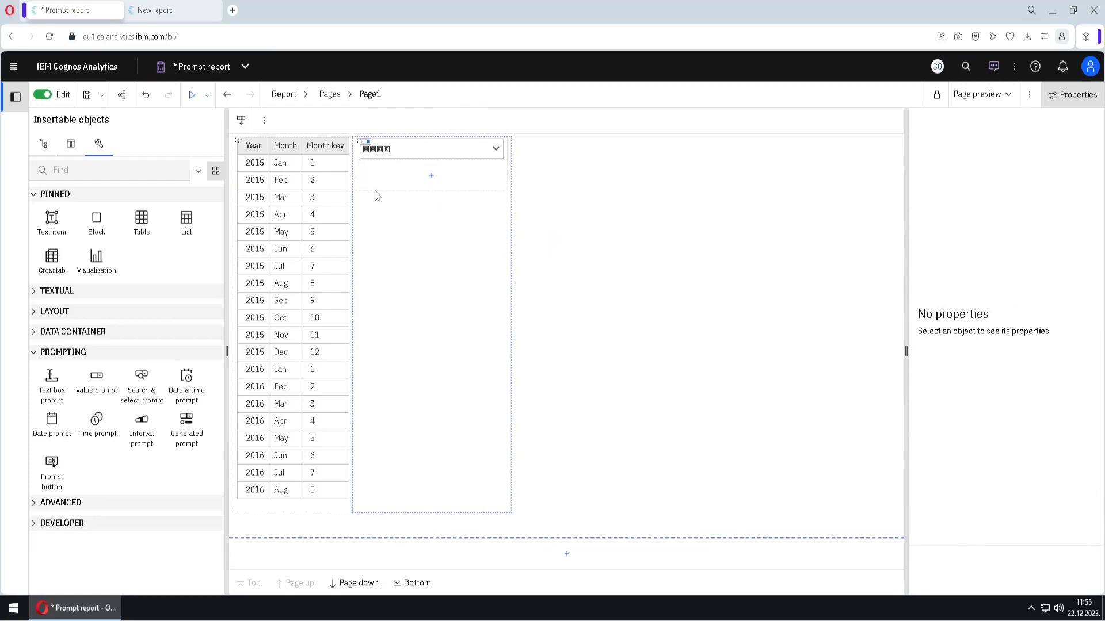
- Open Query1 and delete the detail filter that uses the paramSelectDate parameter
left_click(306, 95)
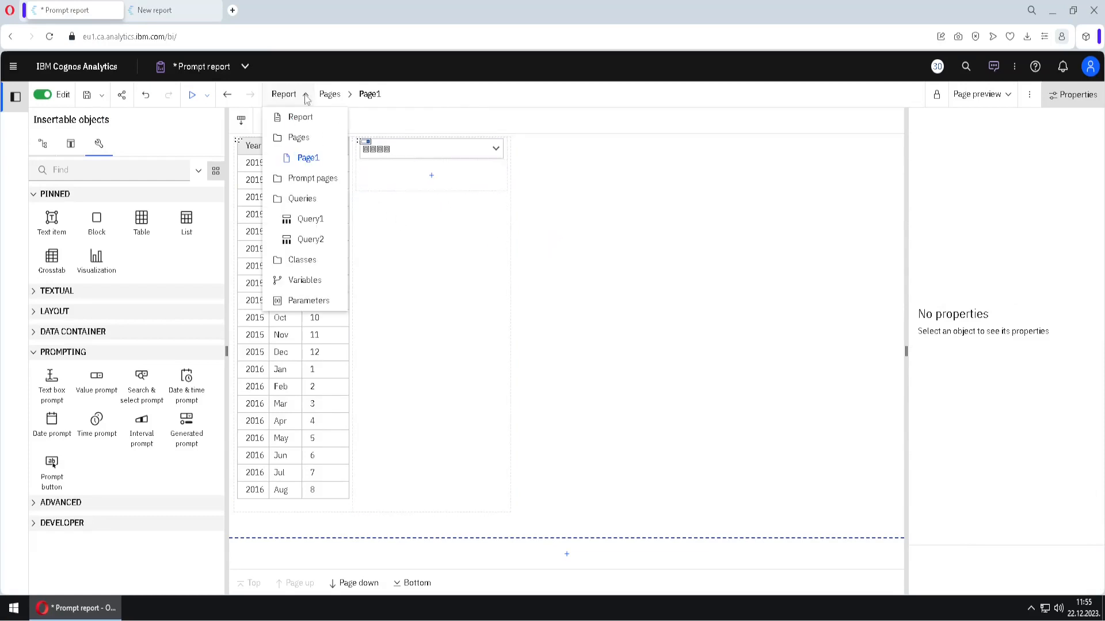
left_click(329, 222)
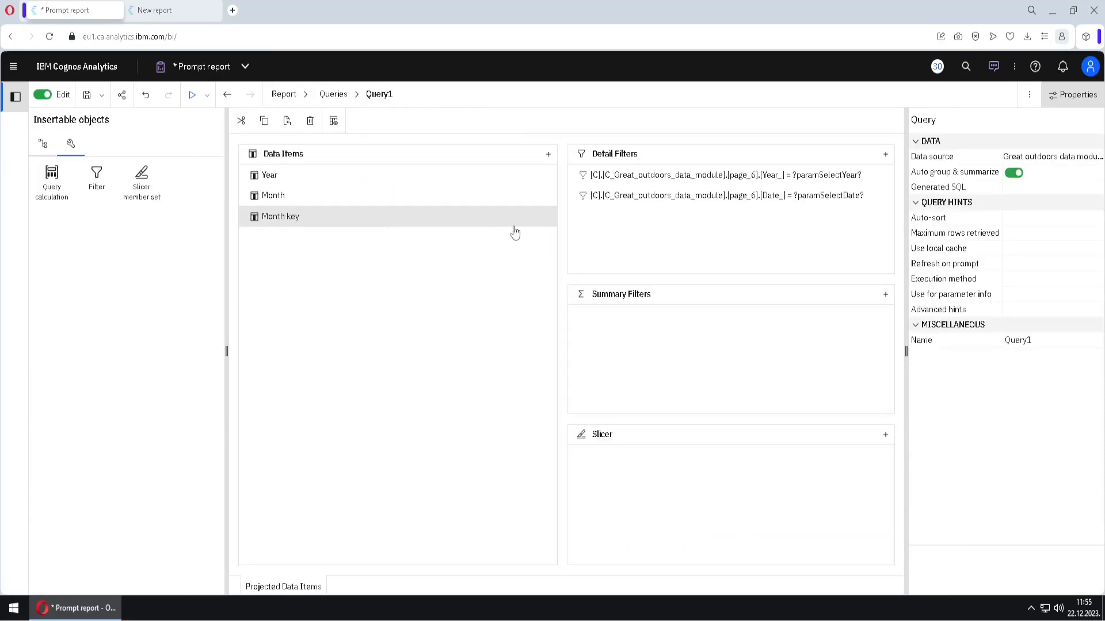
left_click(667, 197)
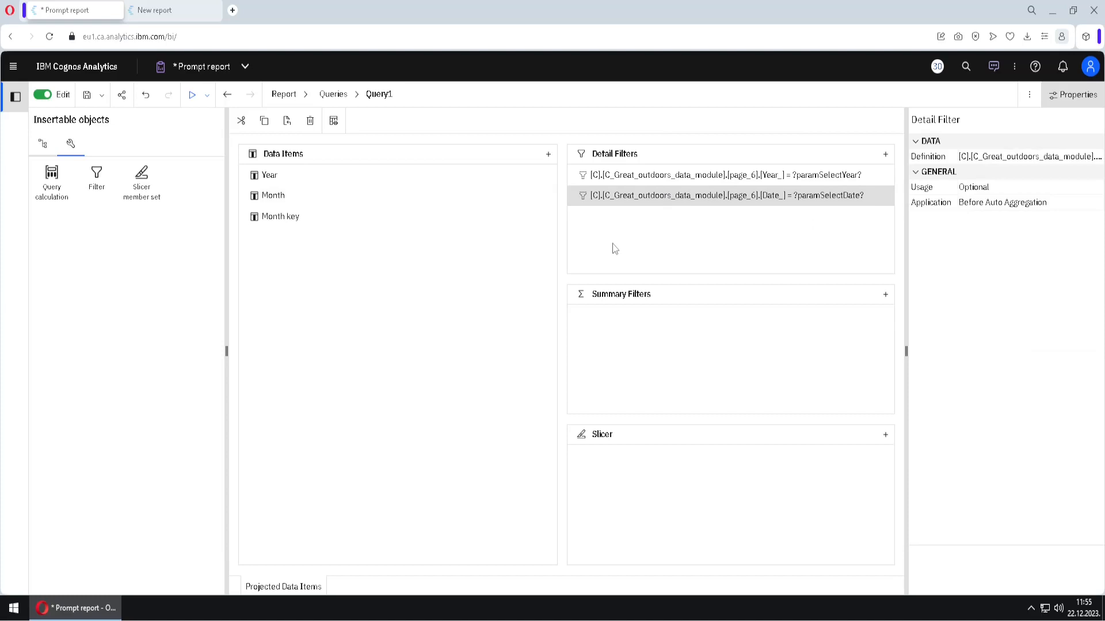
key("ctrl")
mouse_move(777, 183)
left_mouse_down()
mouse_move(803, 224)
mouse_move(879, 215)
left_mouse_up()
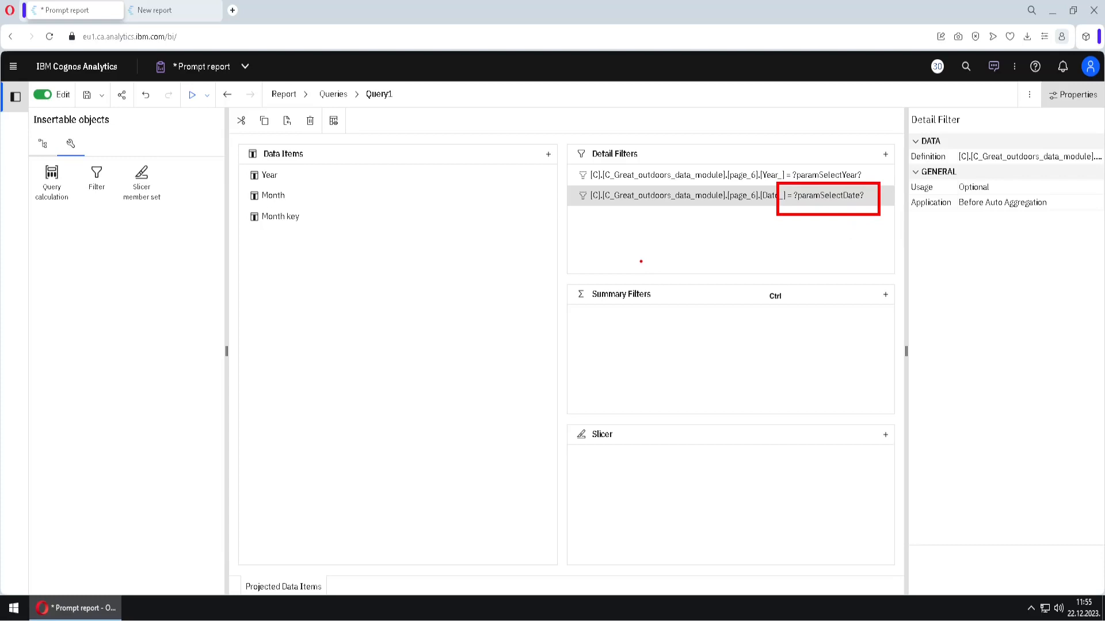
left_click(620, 202)
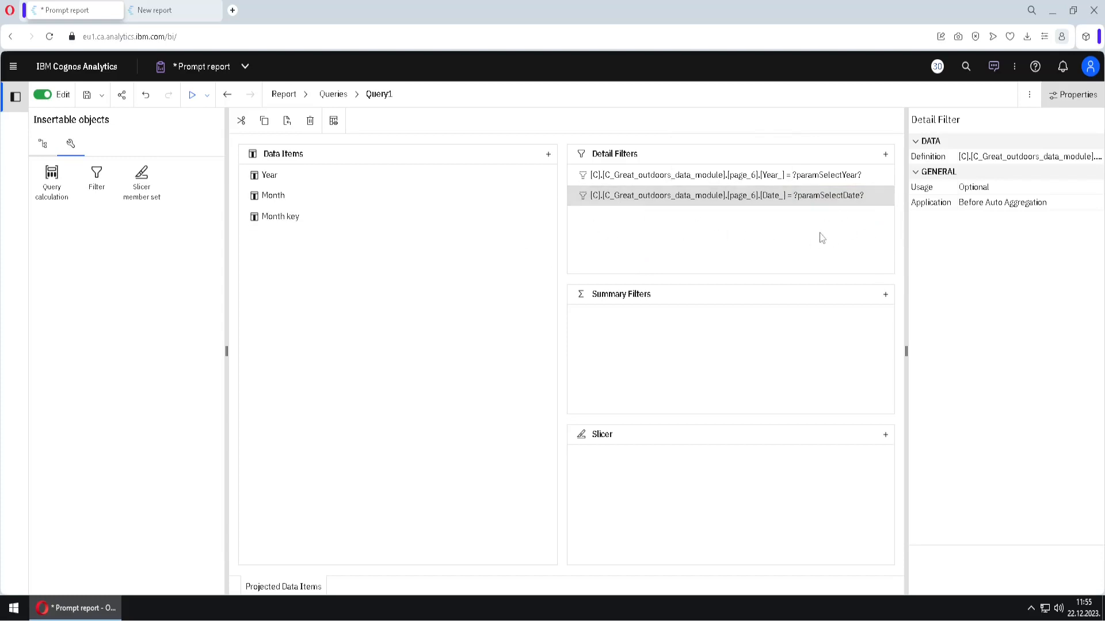
key("Delete")
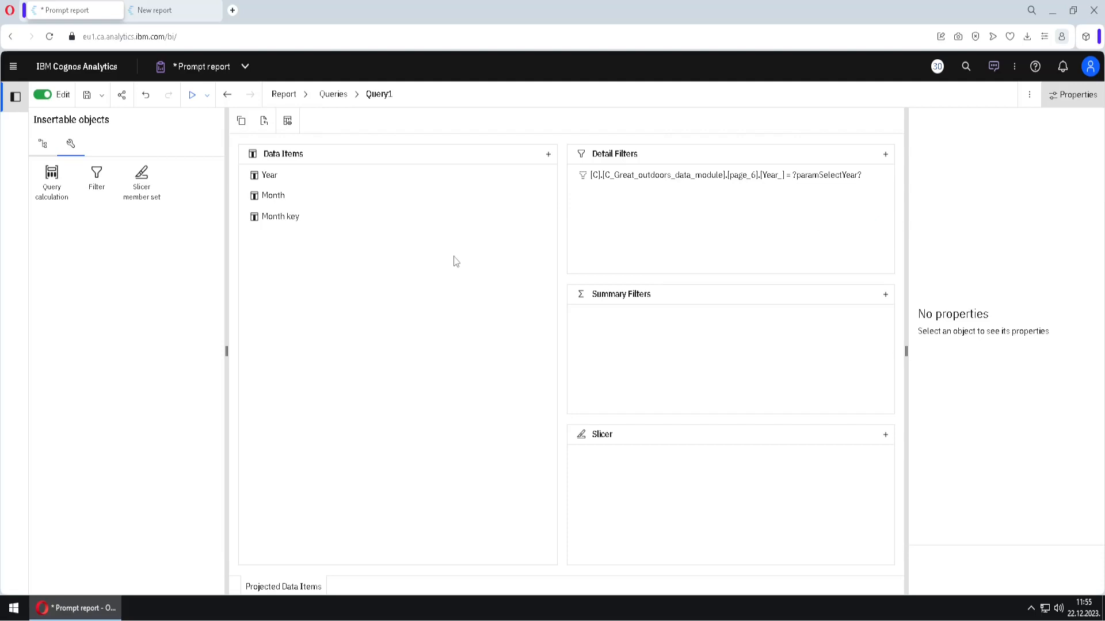
- Undo the deletions of the paramSelectDate filter and the date value prompt
left_click(146, 95)
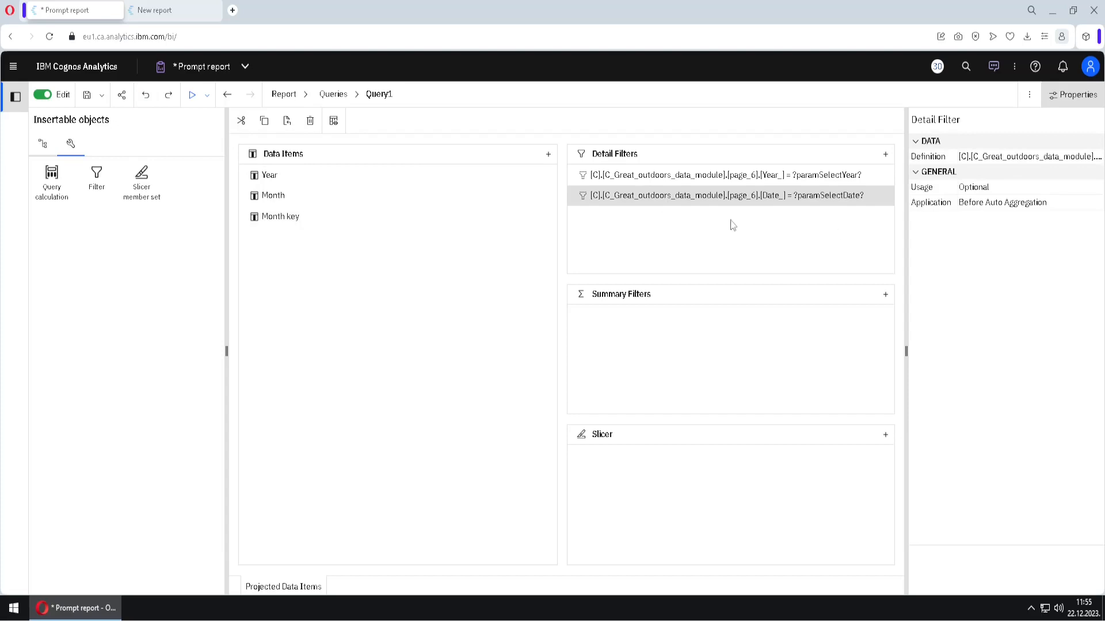
left_click(146, 96)
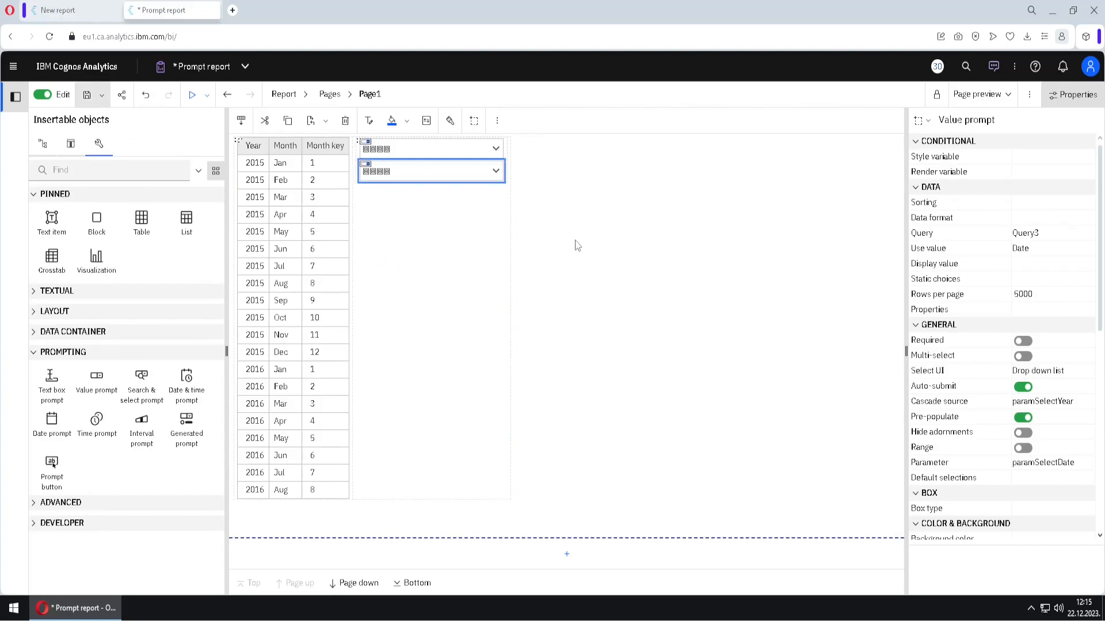
- Check the date prompt's Cascade source property and turn on Range for the year value prompt
left_click(1082, 408)
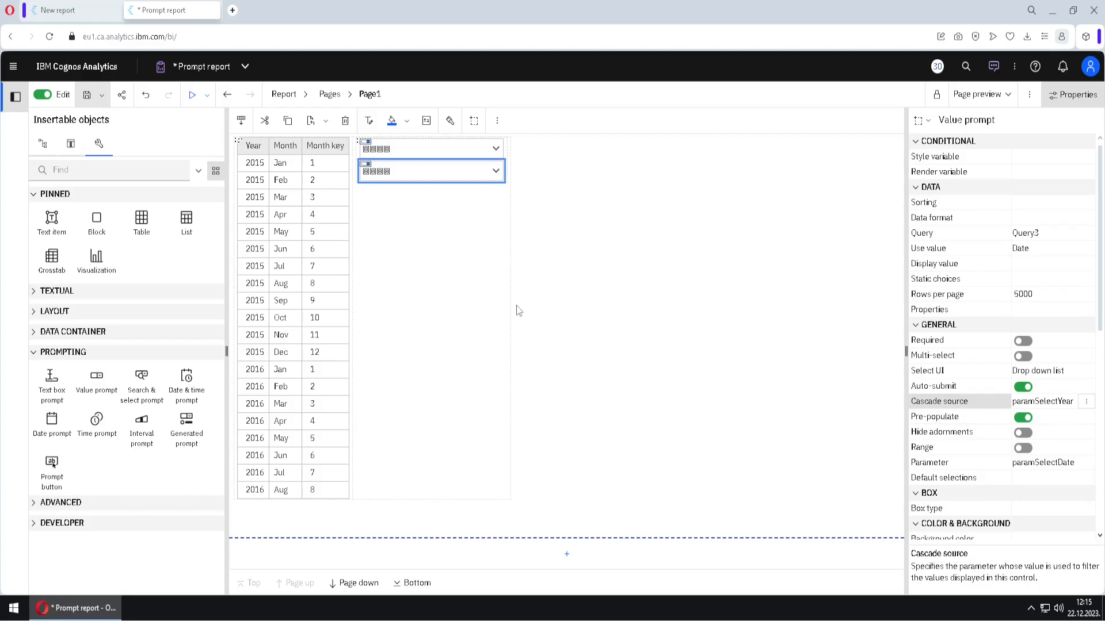
left_click(459, 156)
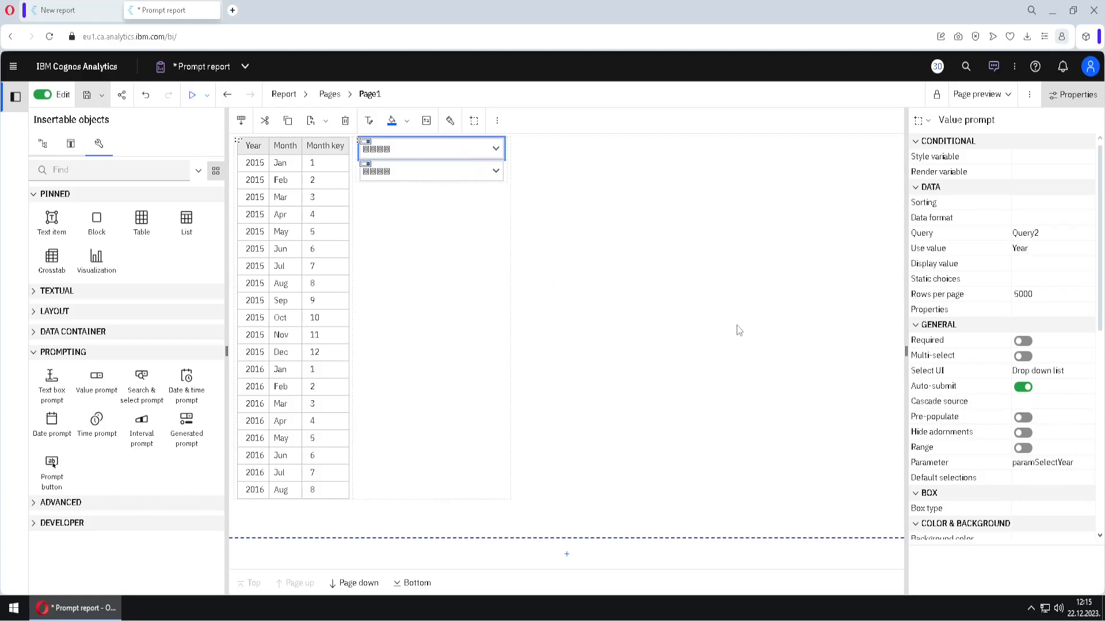
left_click(1023, 448)
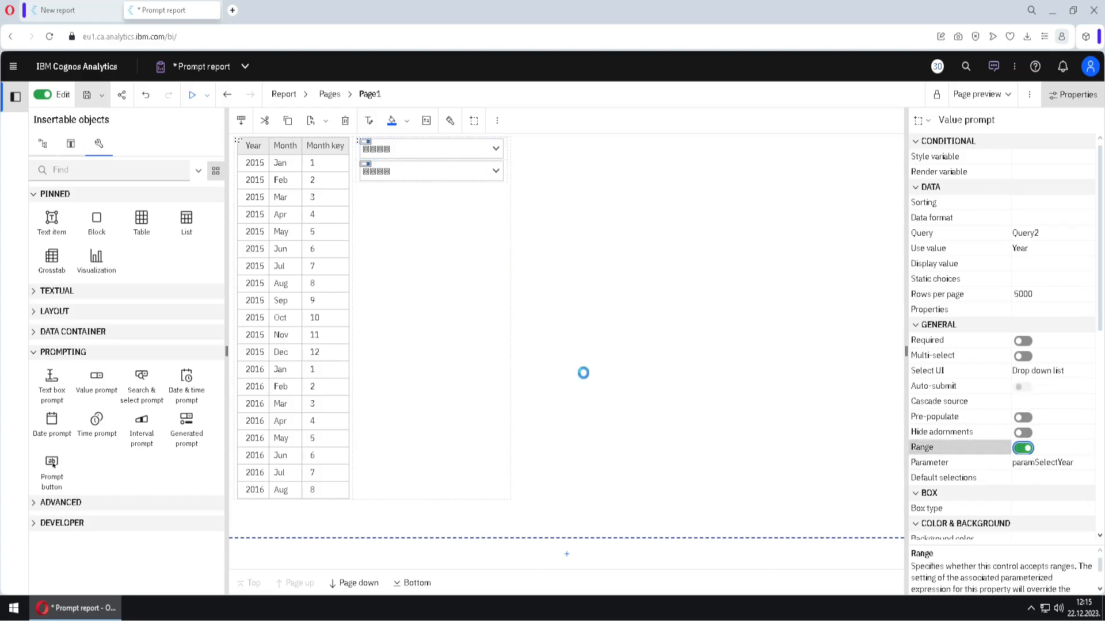
key("ctrl")
mouse_move(342, 269)
left_mouse_down()
mouse_move(532, 111)
mouse_move(514, 122)
left_mouse_up()
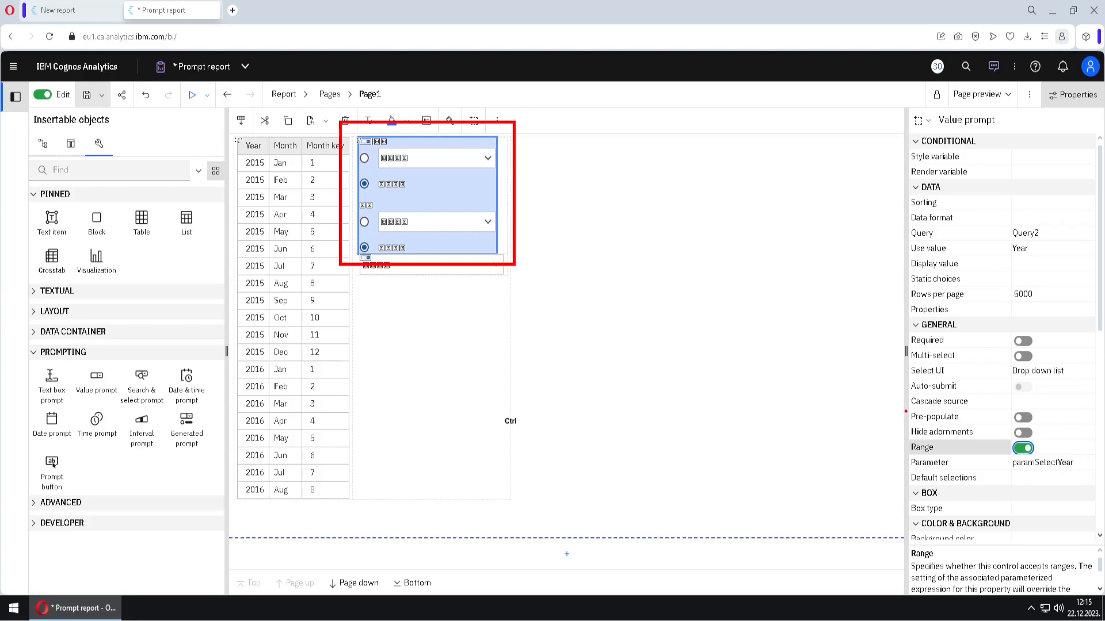
mouse_move(967, 407)
left_mouse_down()
mouse_move(927, 377)
mouse_move(1053, 386)
mouse_move(959, 406)
left_mouse_up()
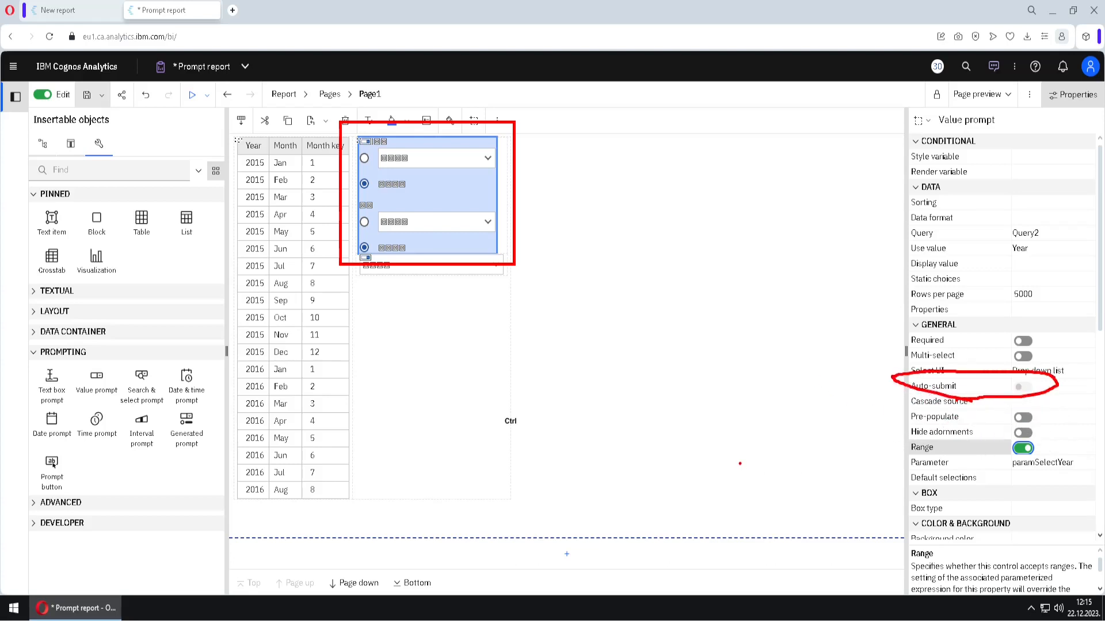
- Insert a prompt button beside the year range prompt and set its type to Finish
key("Escape")
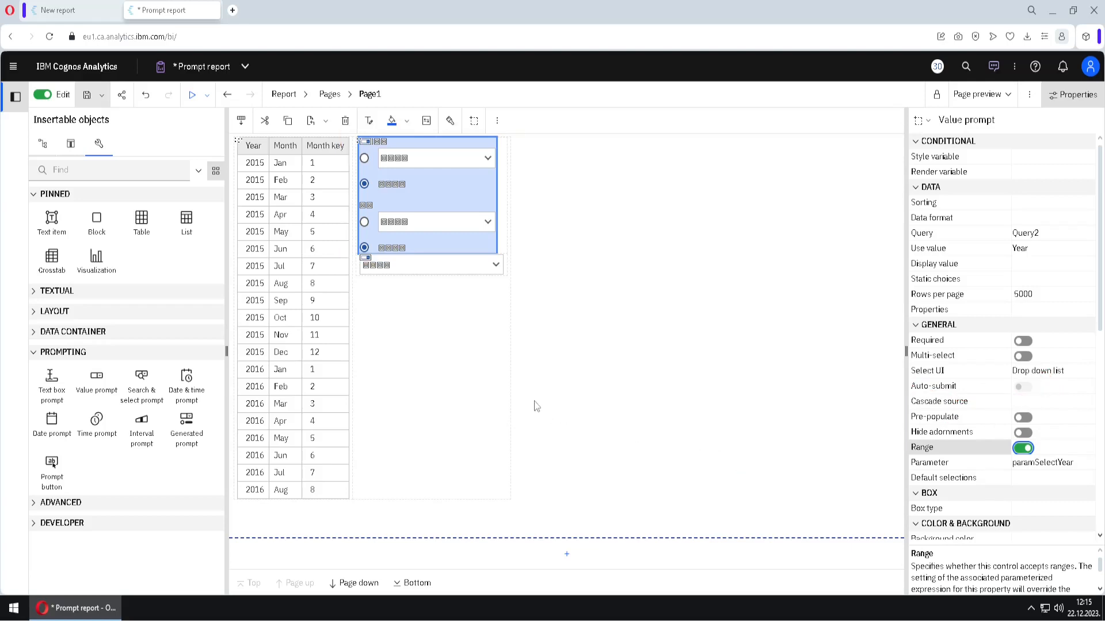
left_click_drag(52, 469, 530, 195)
left_click(545, 198)
left_click(1082, 191)
left_click(1093, 188)
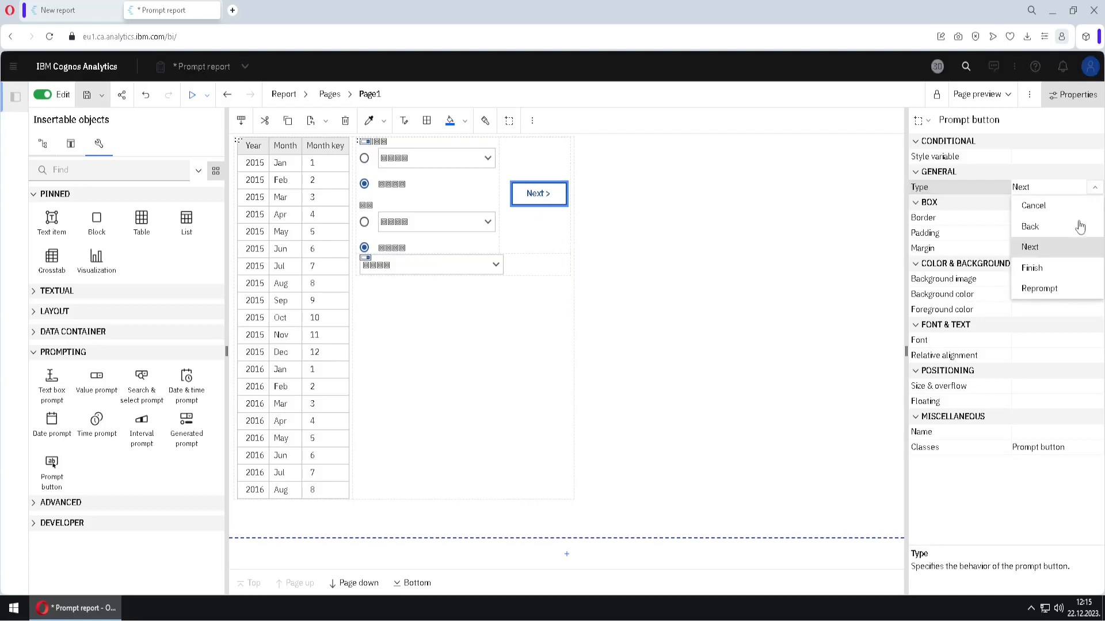
left_click(1050, 276)
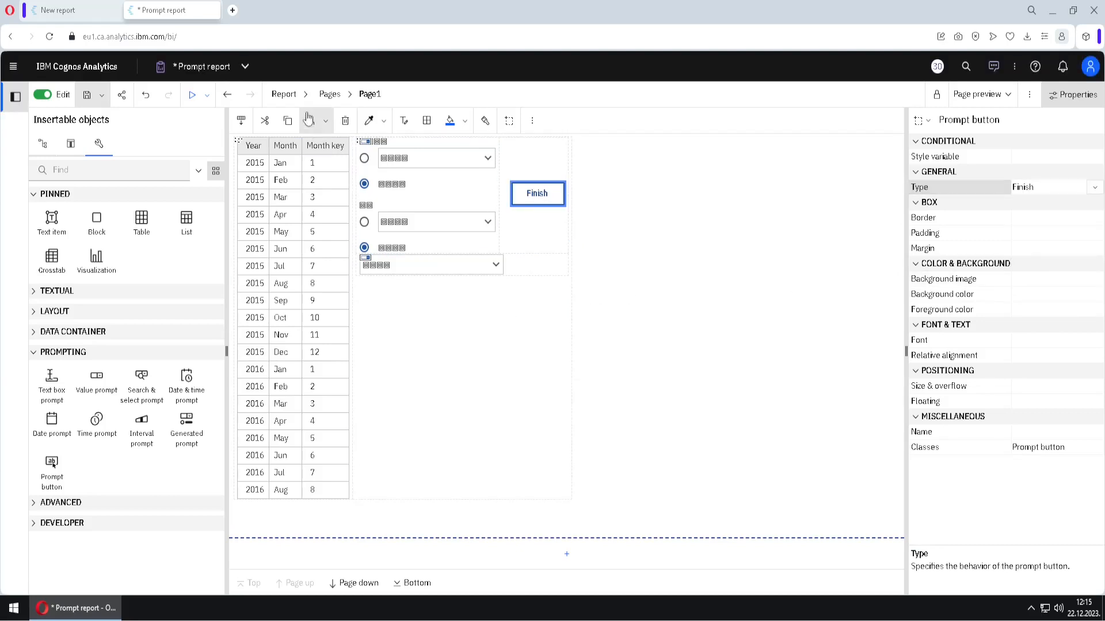
- In Query1, change the year detail filter's operator to IN_RANGE so the expression ends with [Year_] IN_RANGE ?paramSelectYear?
left_click(306, 94)
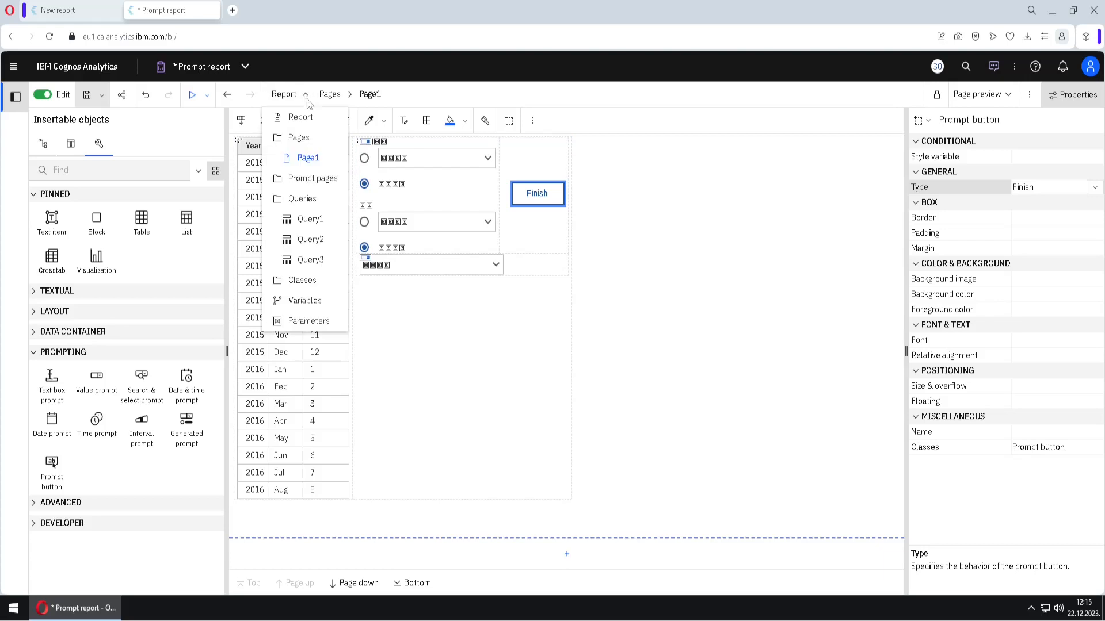
left_click(326, 217)
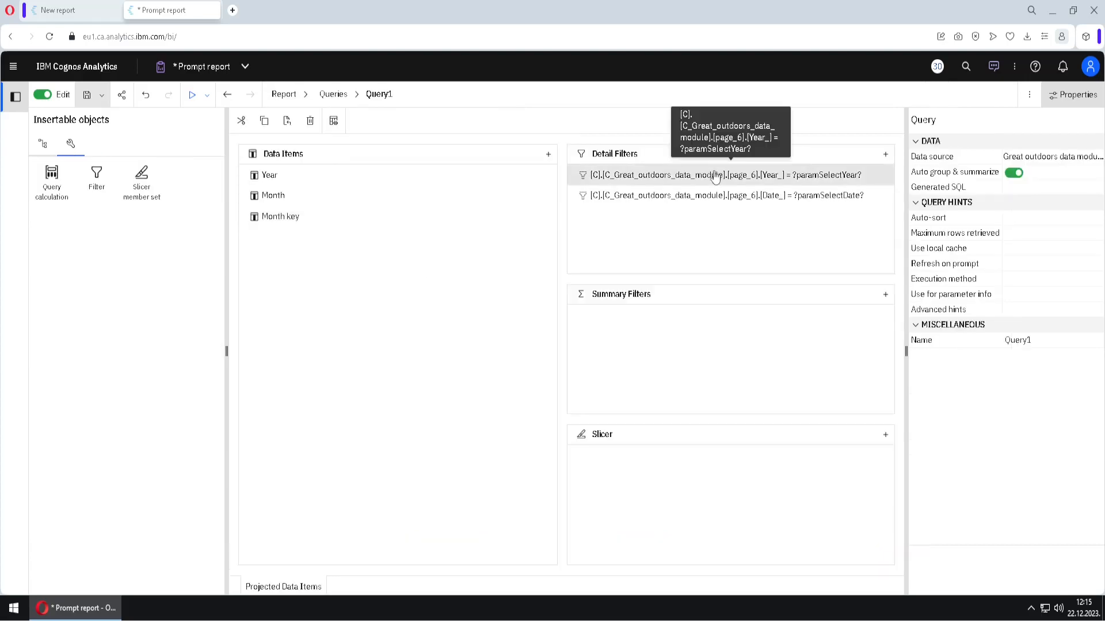
double_click(715, 176)
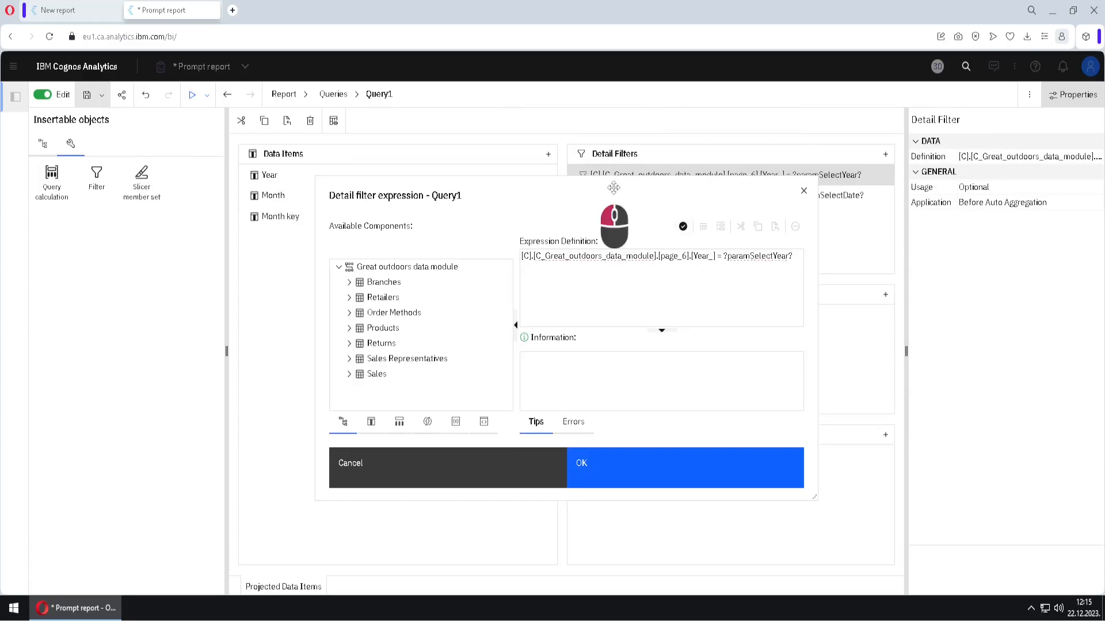
left_click_drag(615, 181, 405, 175)
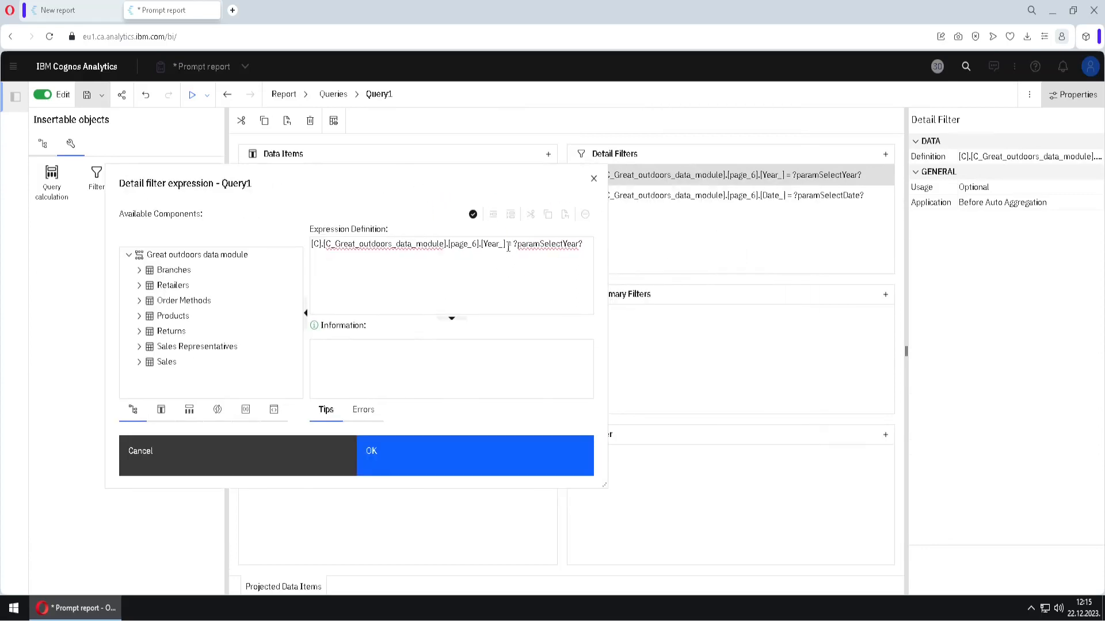
key("BackSpace")
key("BackSpace")
key("BackSpace")
type("IN")
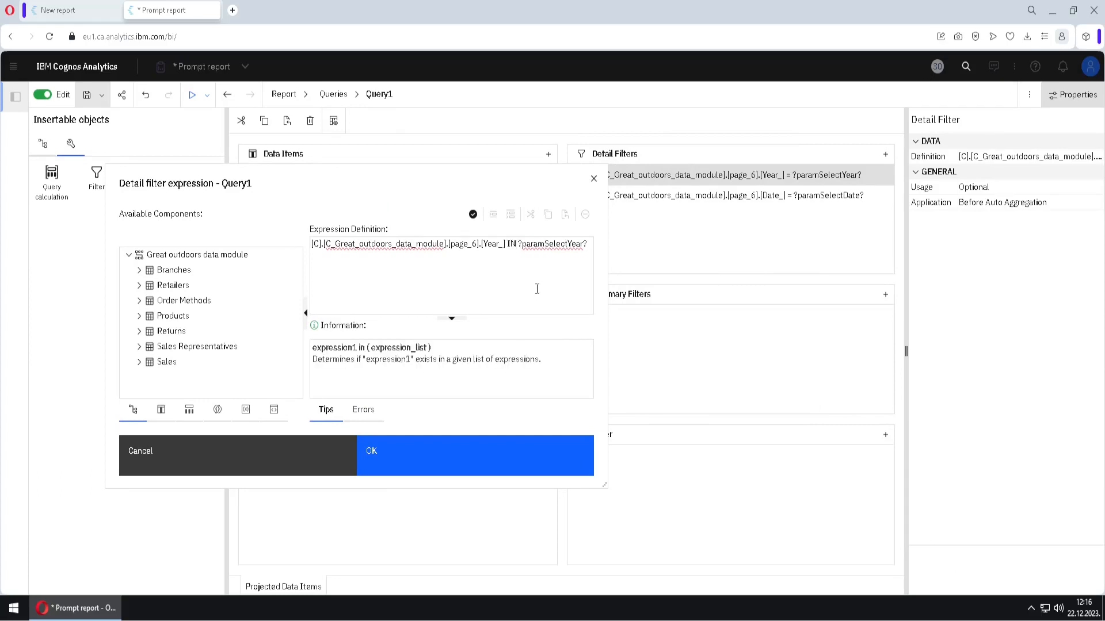
type(" (ANGE")
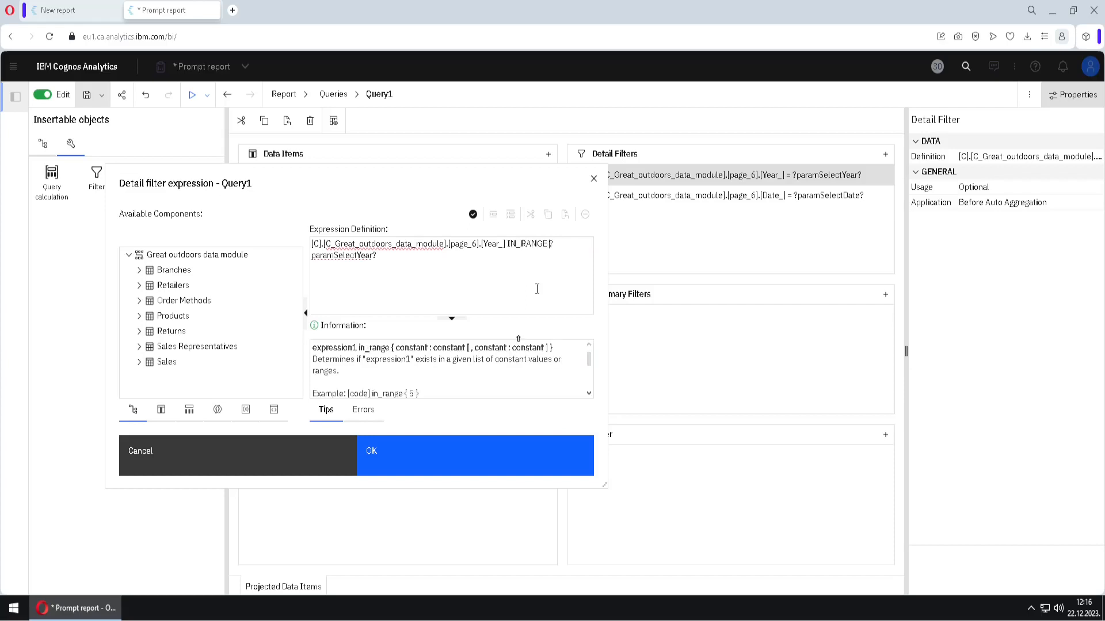
key("shift+Right")
key("shift+Right")
key("shift+Right")
key("shift+Right")
key("shift+Right")
key("shift+Right")
key("shift+Right")
key("shift+Right")
key("shift+Right")
key("shift+Right")
key("shift+Right")
key("shift+Right")
key("shift+Right")
key("shift+Right")
key("shift+Right")
key("shift+Right")
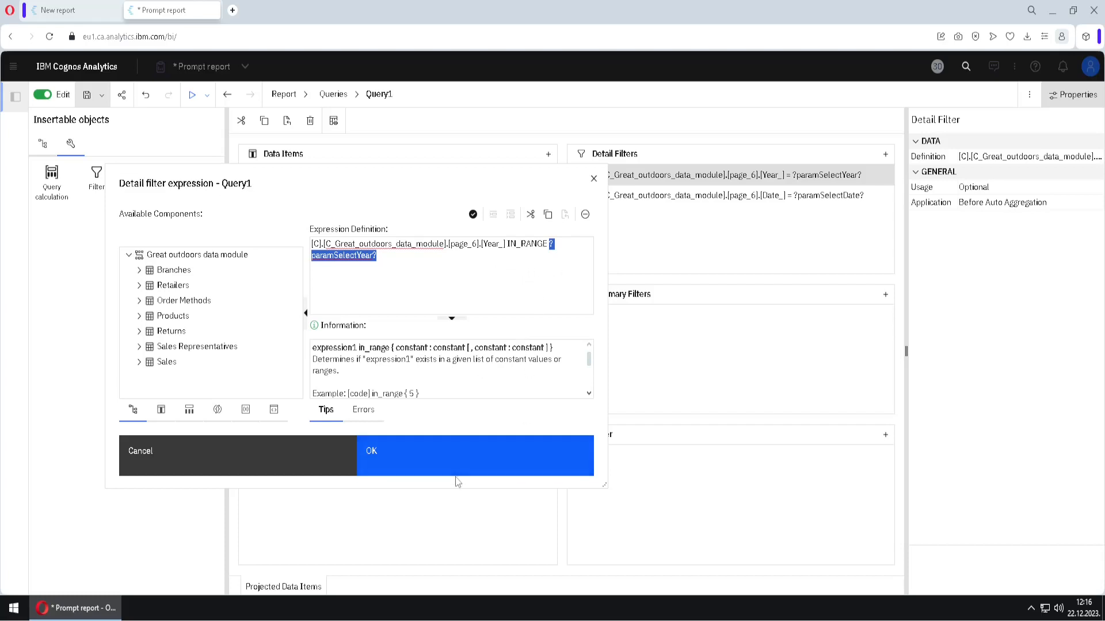
left_click(438, 456)
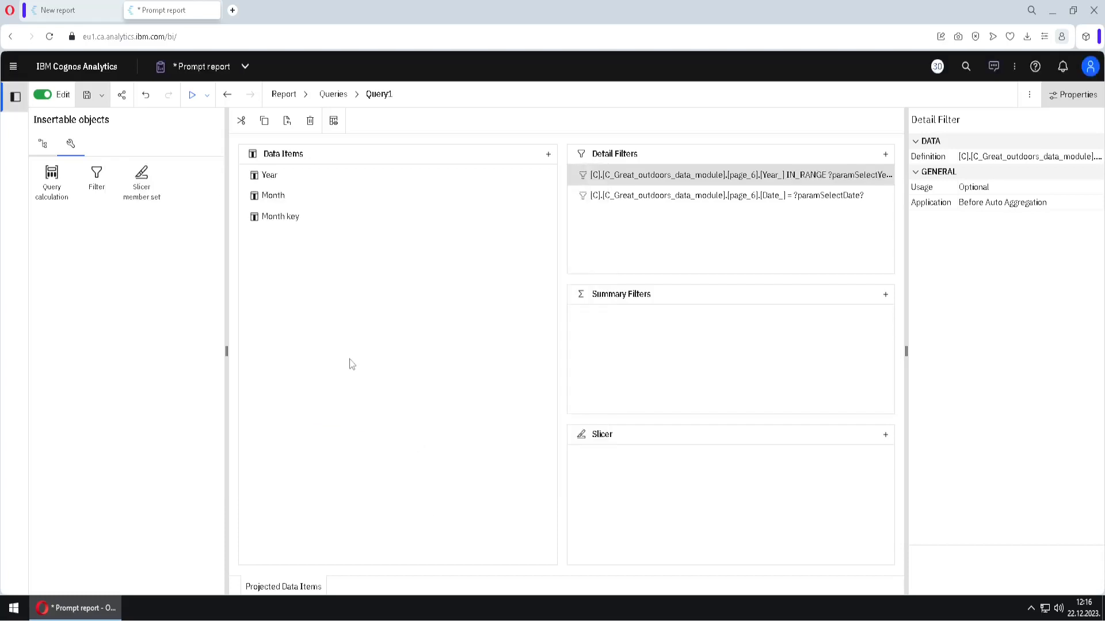
- Run the report and submit a year range from 2015 to 2016 with the Finish button
left_click(189, 97)
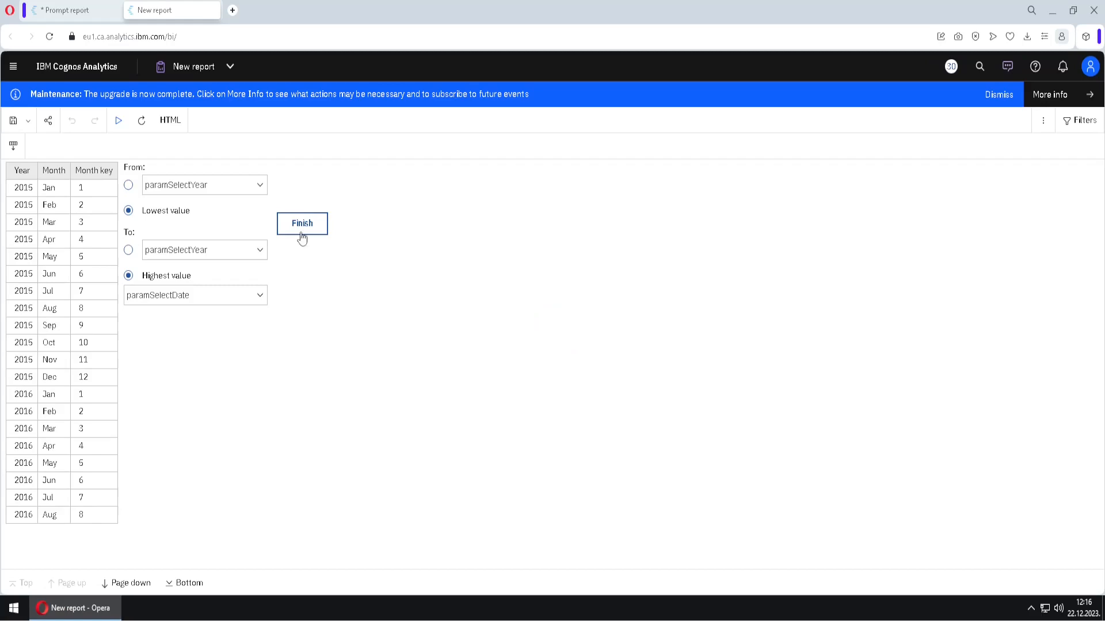
left_click(262, 185)
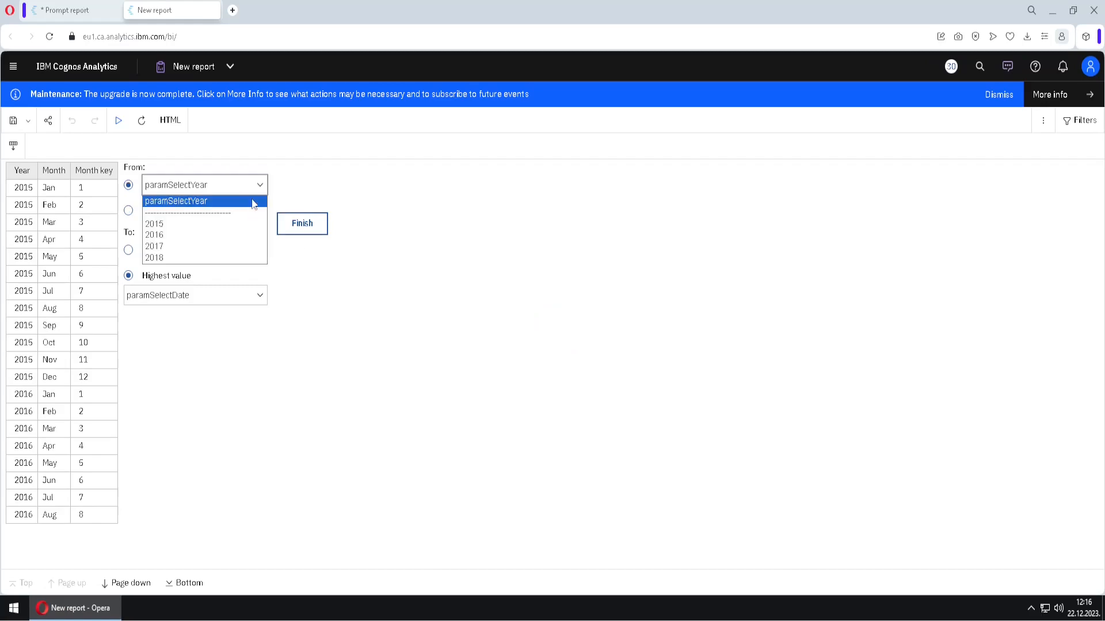
left_click(235, 224)
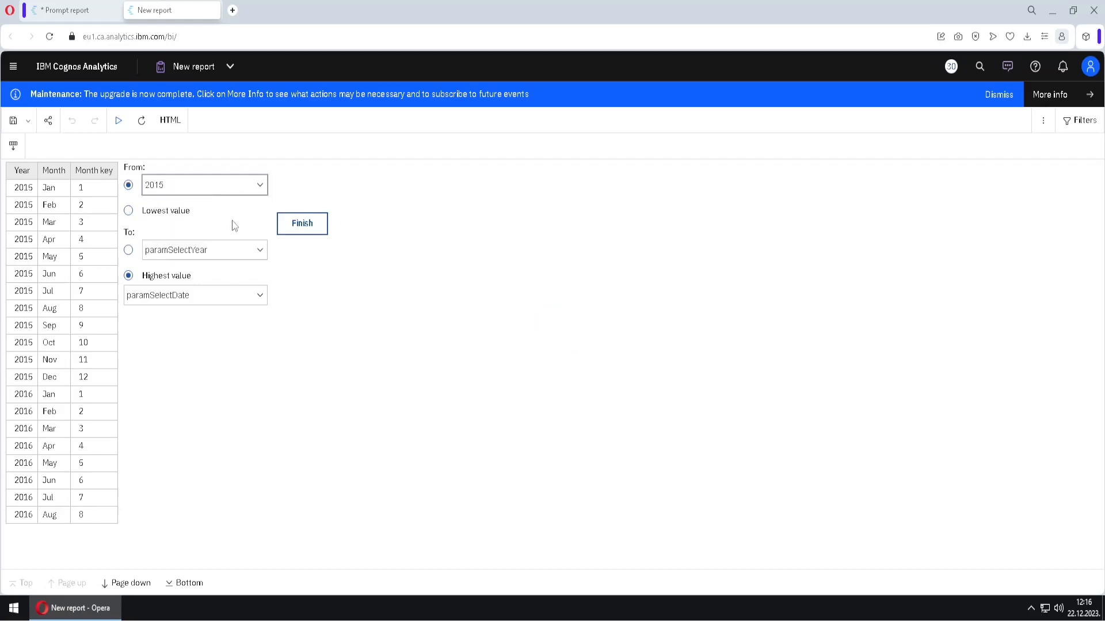
left_click(262, 248)
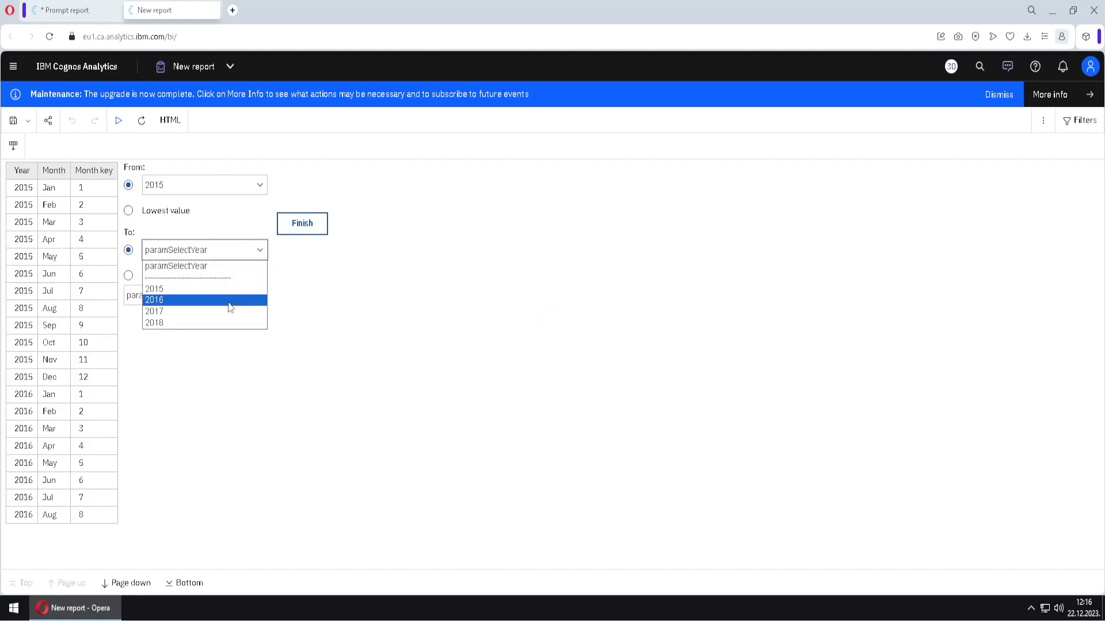
left_click(229, 300)
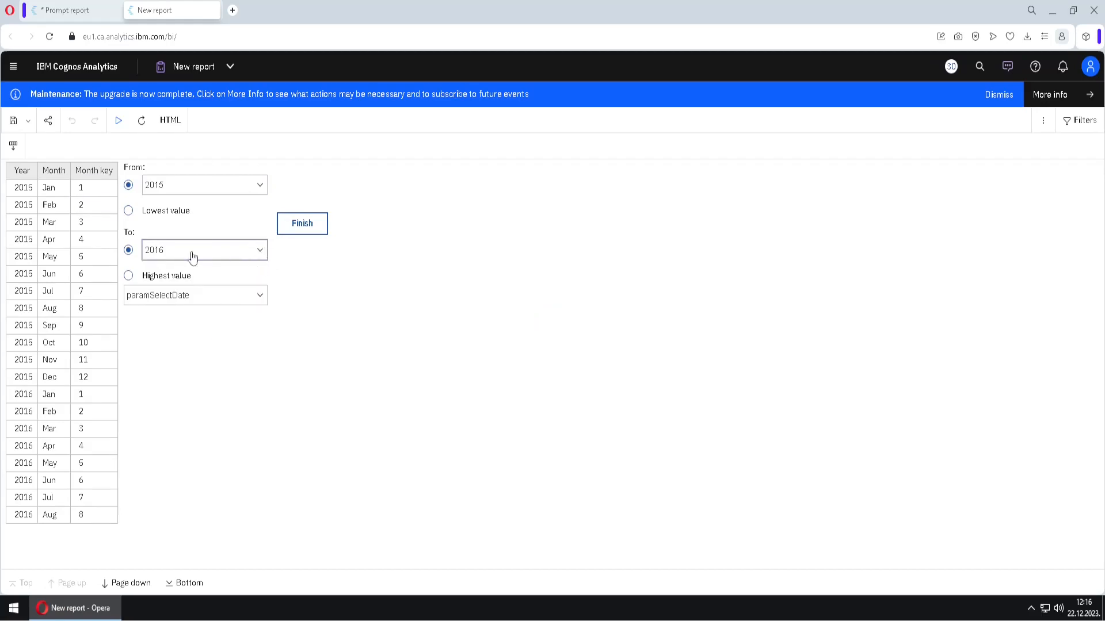
left_click(303, 228)
- Browse the cascaded dates in the date prompt and select Mar 18, 2015
left_click(263, 298)
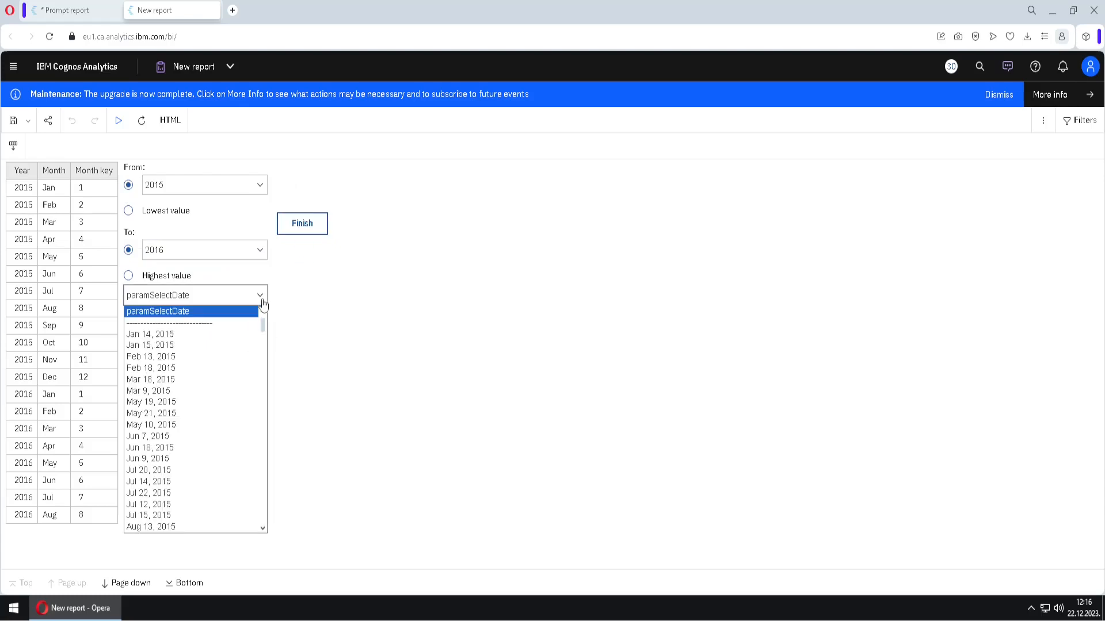
mouse_move(266, 328)
left_mouse_down()
mouse_move(274, 520)
mouse_move(269, 321)
mouse_move(262, 549)
mouse_move(268, 315)
left_mouse_up()
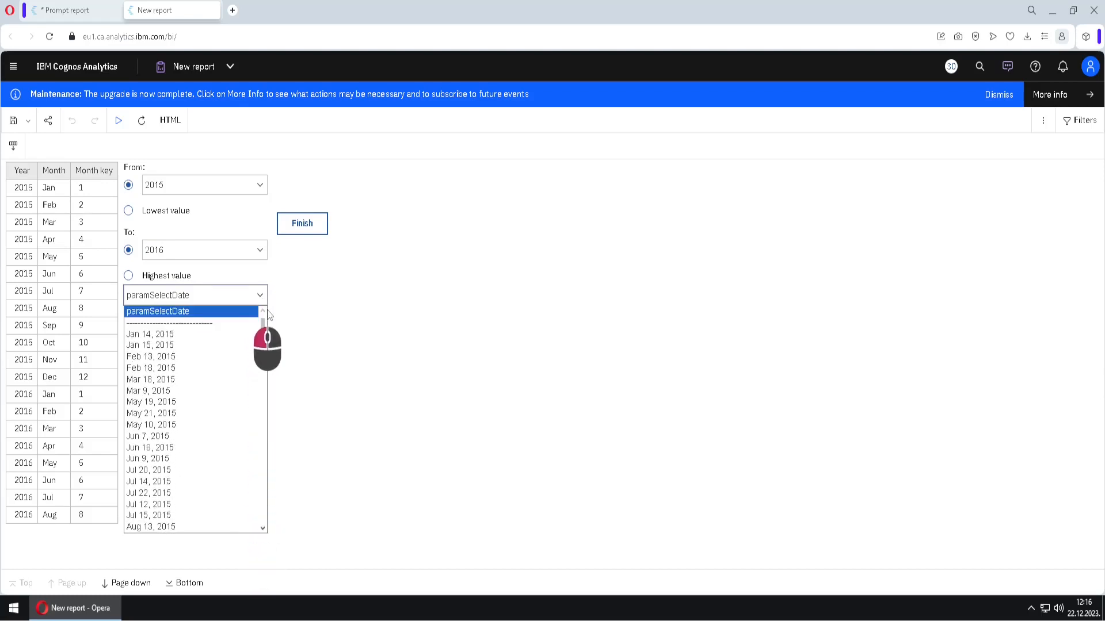
left_click(208, 380)
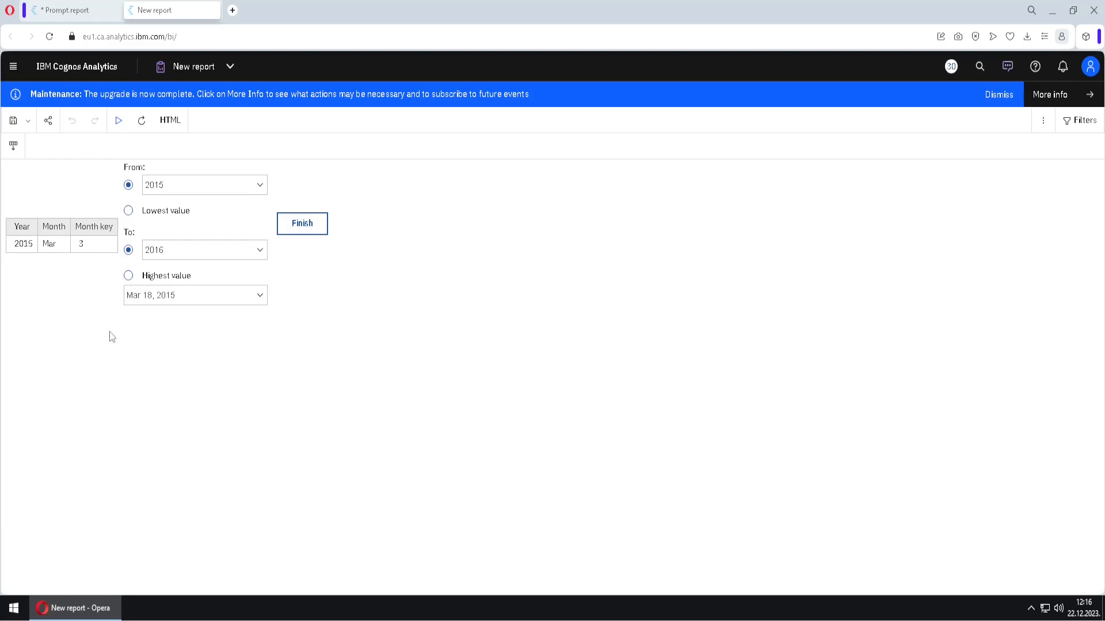
left_click(124, 299, "ctrl")
mouse_move(141, 280)
left_mouse_down()
mouse_move(335, 286)
mouse_move(320, 283)
left_mouse_up()
mouse_move(99, 266)
left_mouse_down()
mouse_move(98, 173)
mouse_move(361, 196)
mouse_move(287, 265)
mouse_move(112, 275)
left_mouse_up()
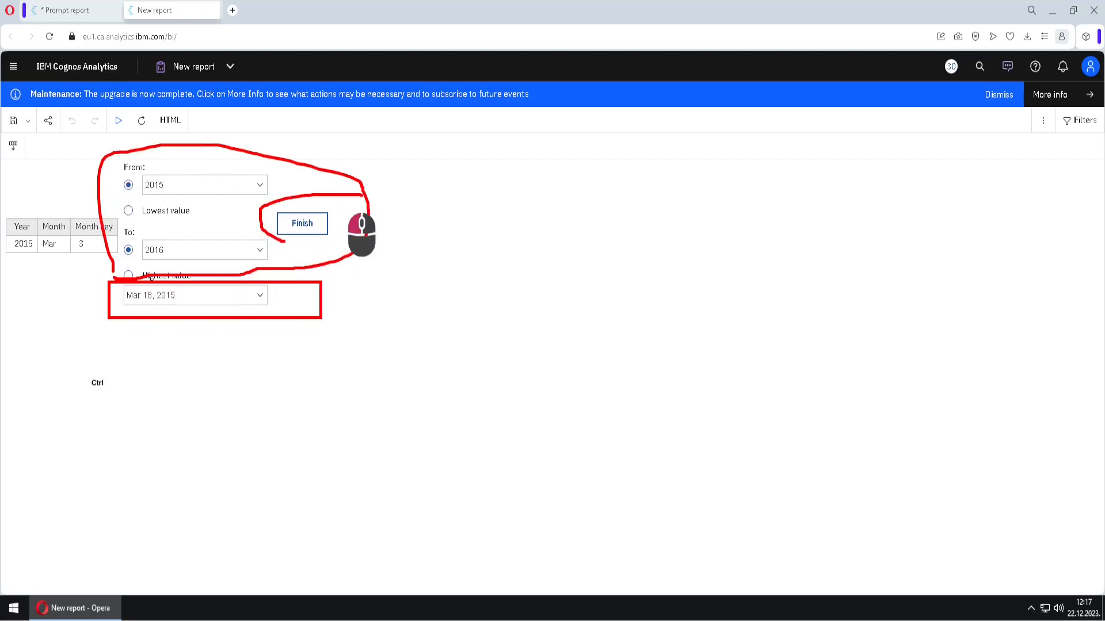